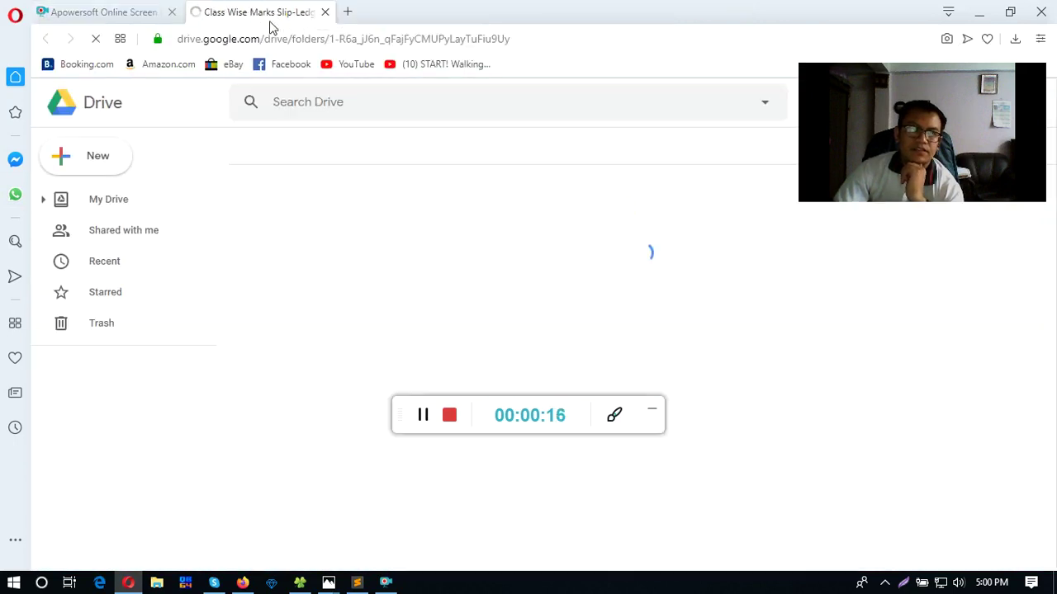
- Bring up the class WhatsApp group chat beside the shared Drive folder
left_click(15, 194)
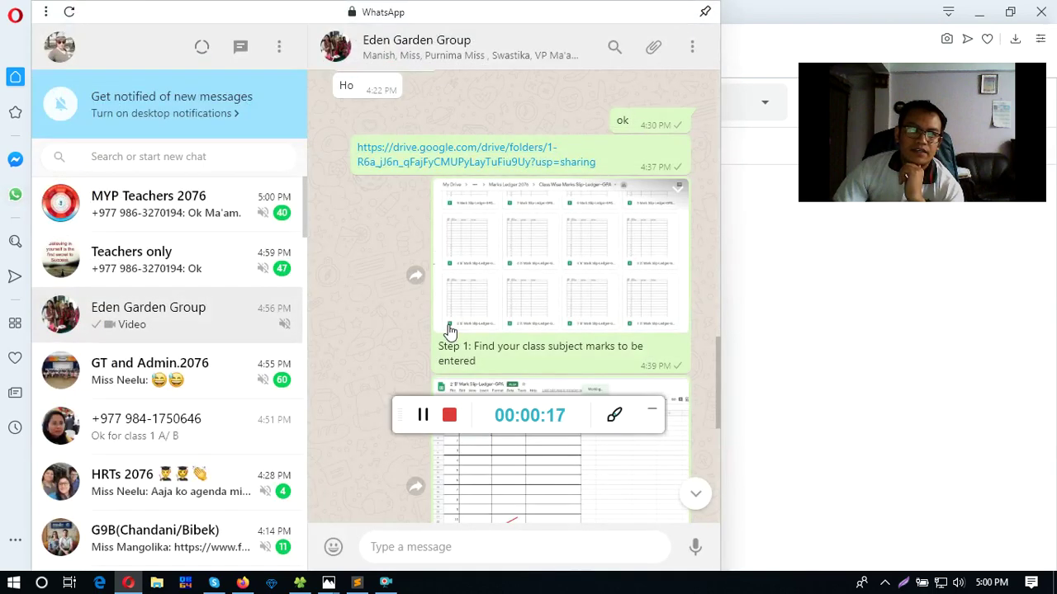
- Scroll the group chat and select the full Step 1 instruction text
scroll(448, 330, "down", 2)
left_click_drag(473, 192, 550, 208)
left_click(777, 50)
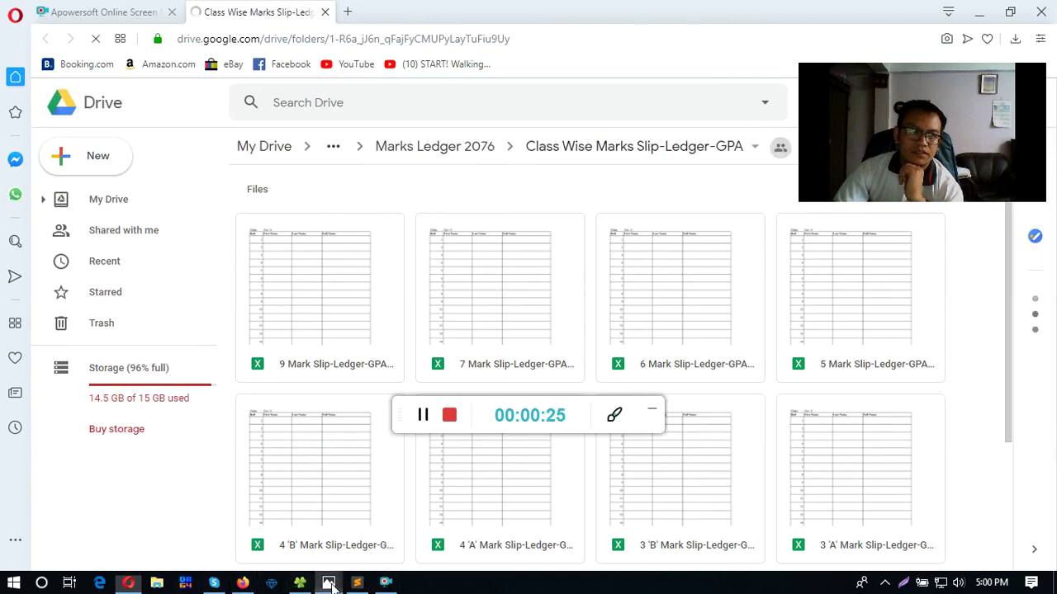
- View the handwritten G.K. mark-slip photo, then return to the Drive folder
mouse_move(330, 584)
left_click(385, 526)
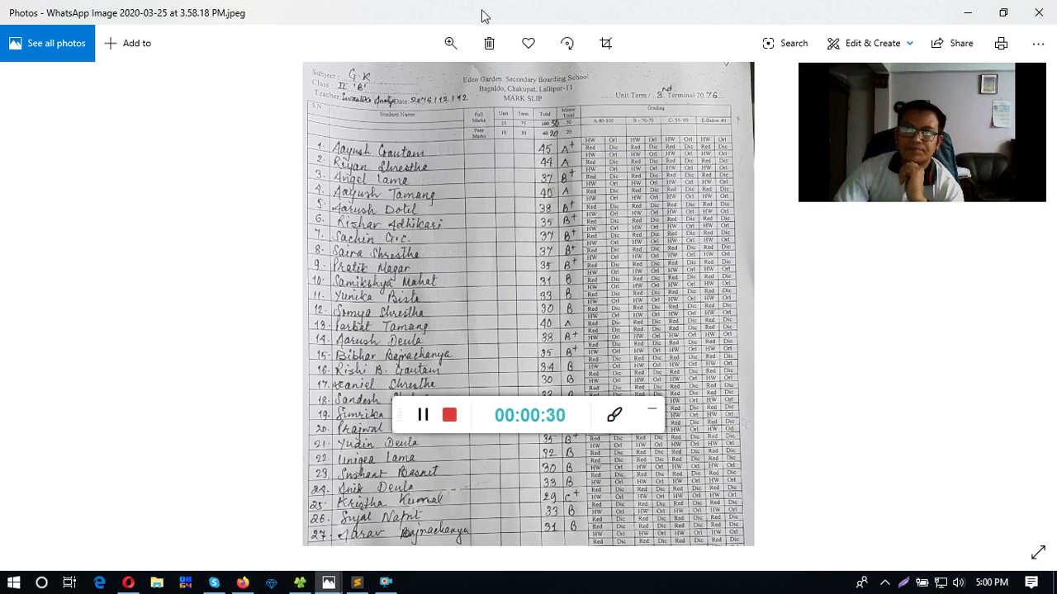
key("alt+Tab")
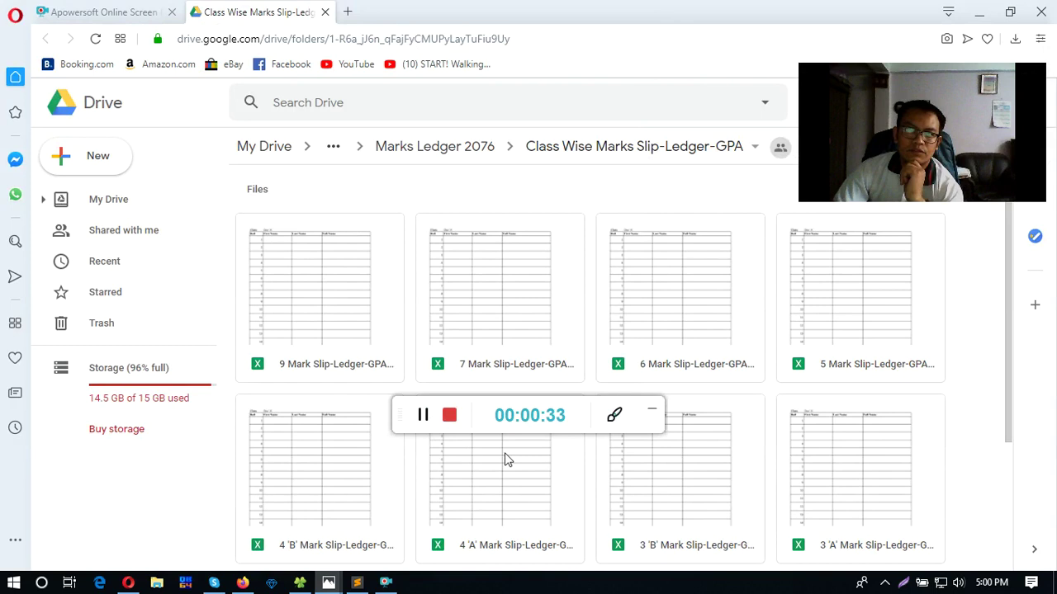
- Find 2 'B' Mark Slip-Ledger-GPA.xlsx in the file grid and open it with Google Sheets
scroll(573, 463, "down", 1)
scroll(715, 431, "down", 1)
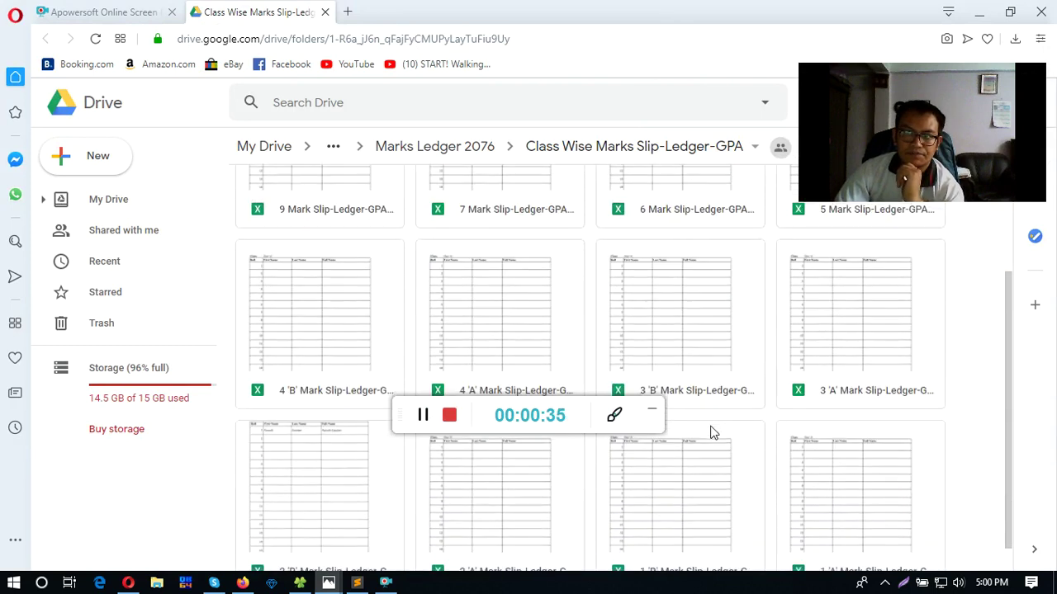
scroll(713, 431, "down", 1)
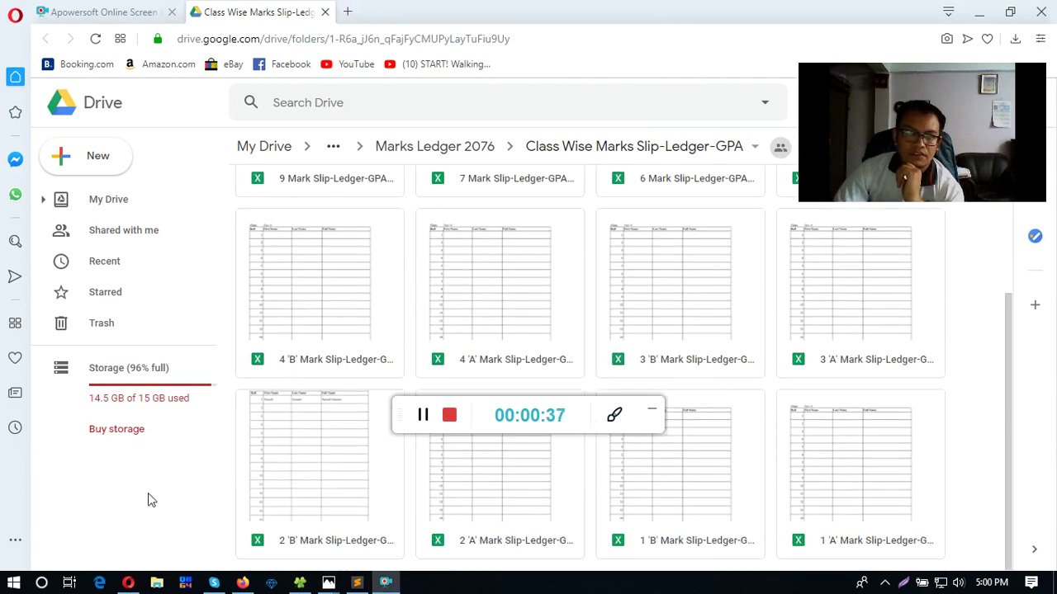
left_click_drag(398, 411, 6, 538)
double_click(320, 503)
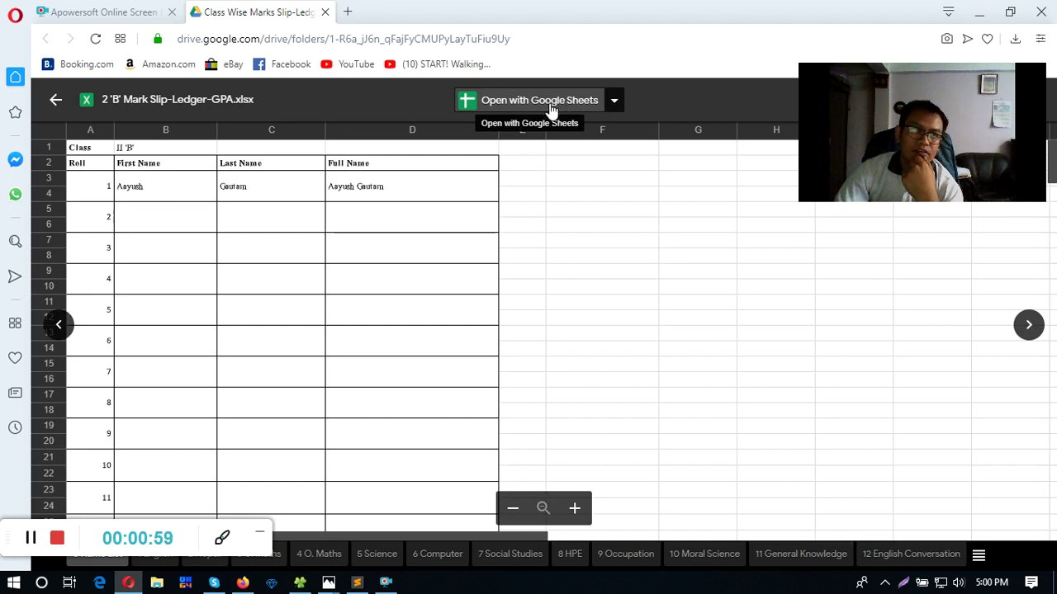
left_click(551, 104)
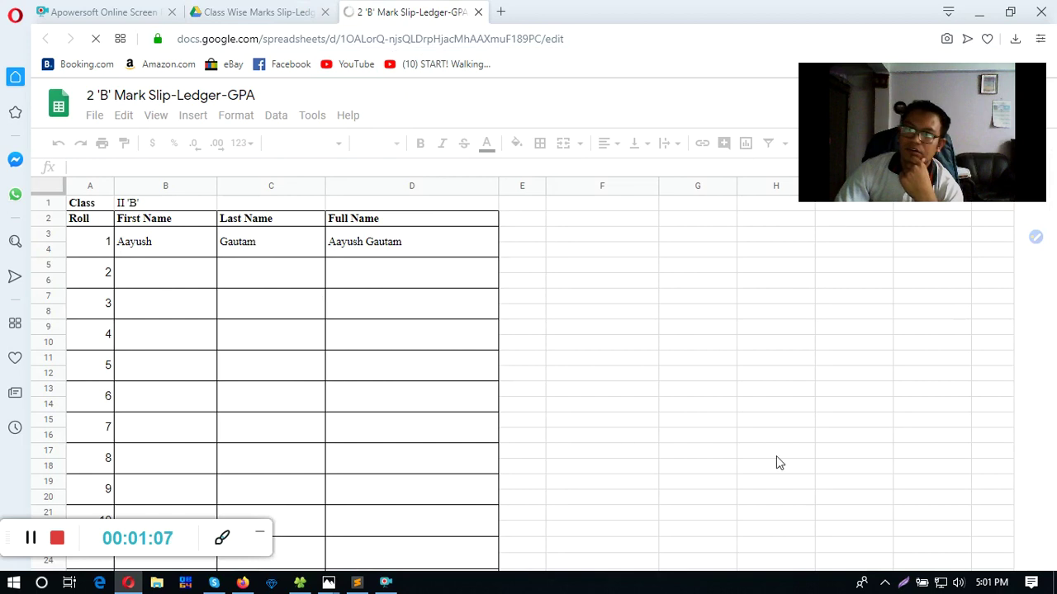
left_click(14, 198)
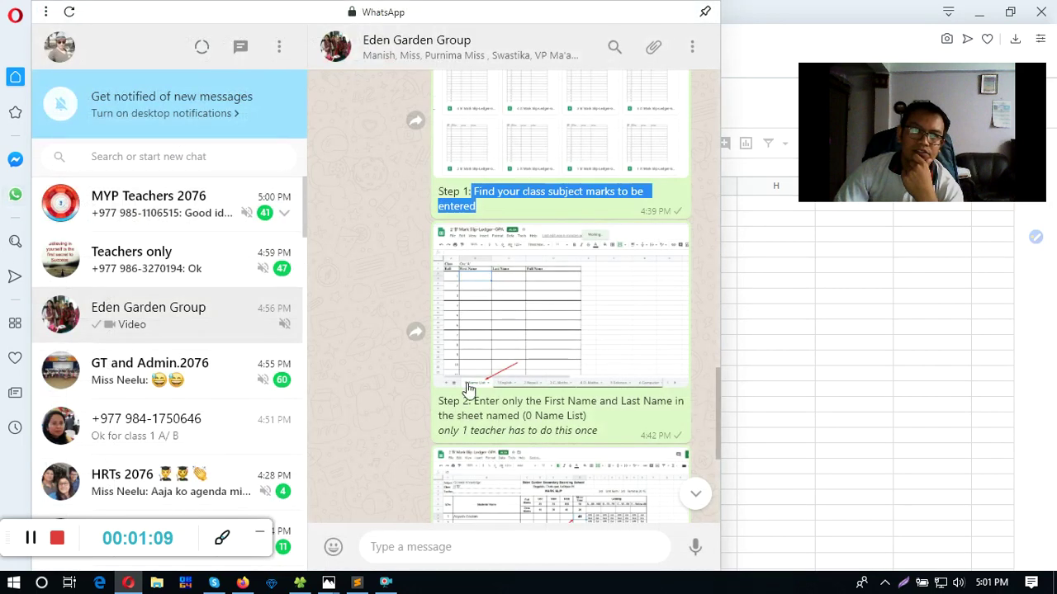
scroll(468, 396, "down", 2)
left_click_drag(442, 264, 543, 246)
left_click(472, 247)
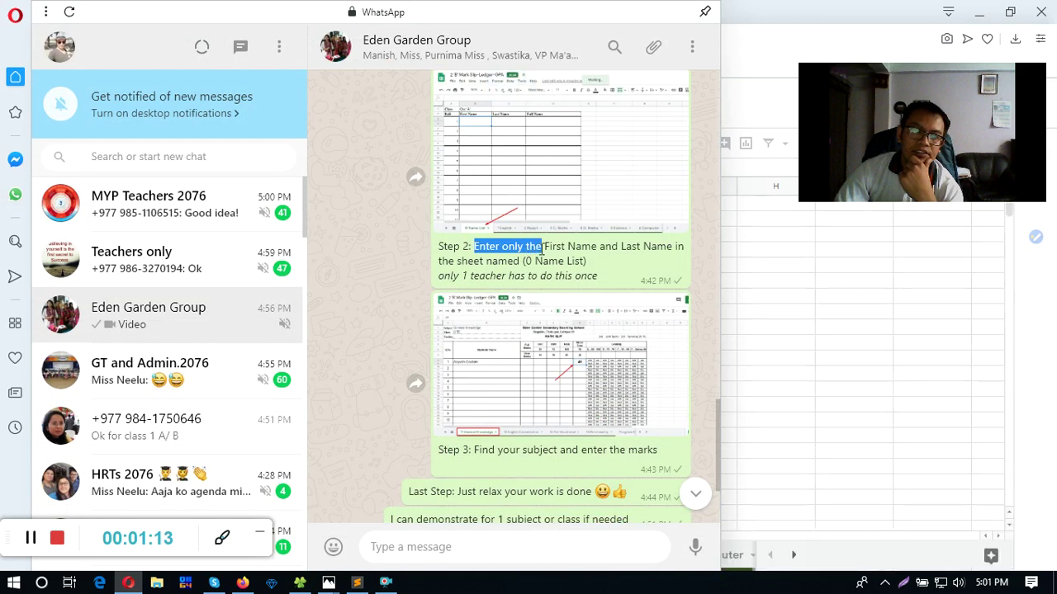
left_click(545, 247)
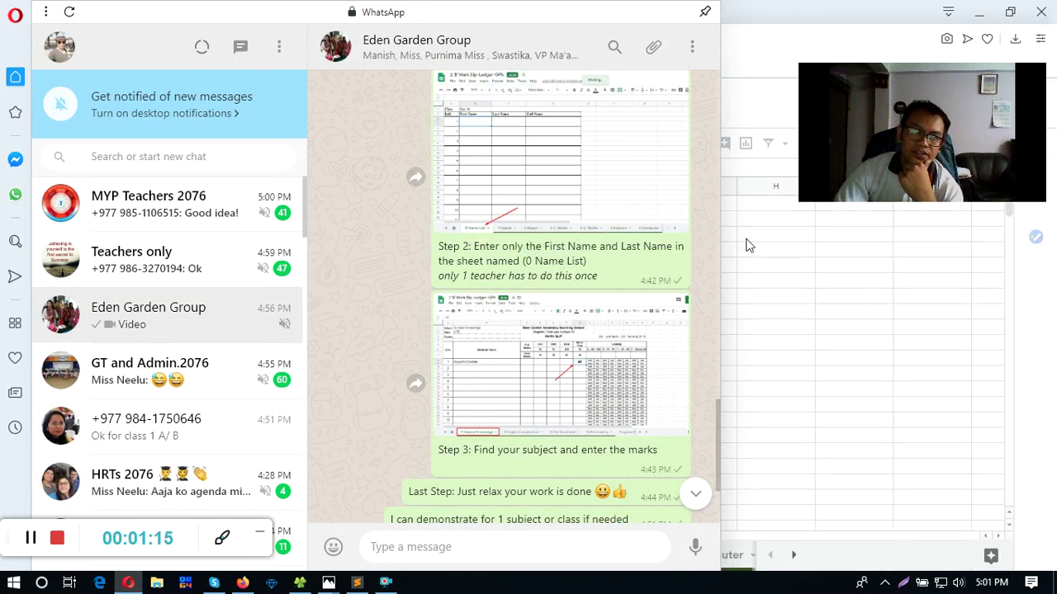
left_click(731, 226)
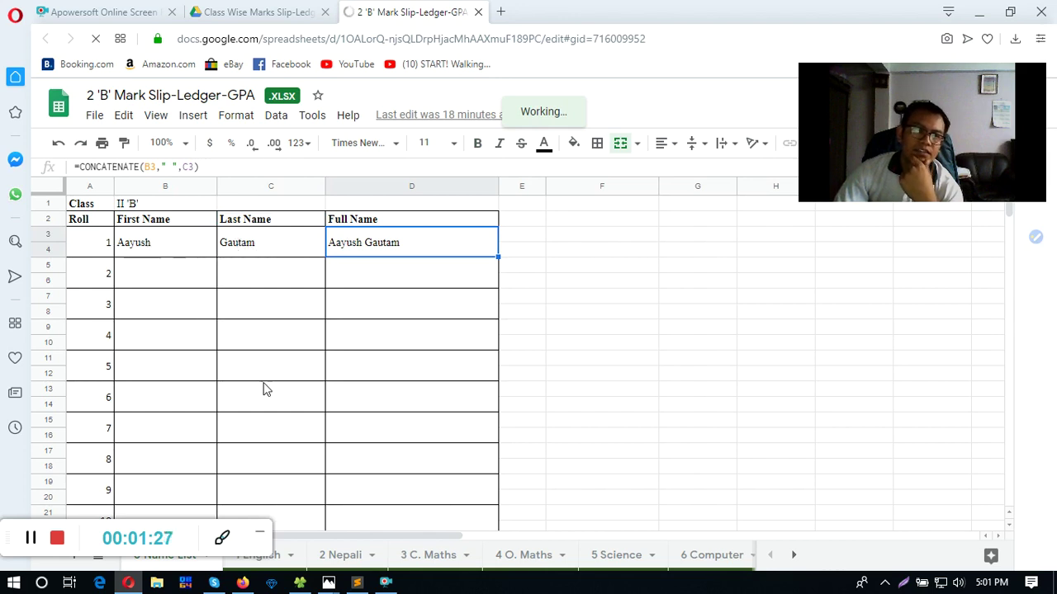
- Review the first student's first and last names in B3 and C3
key("Left")
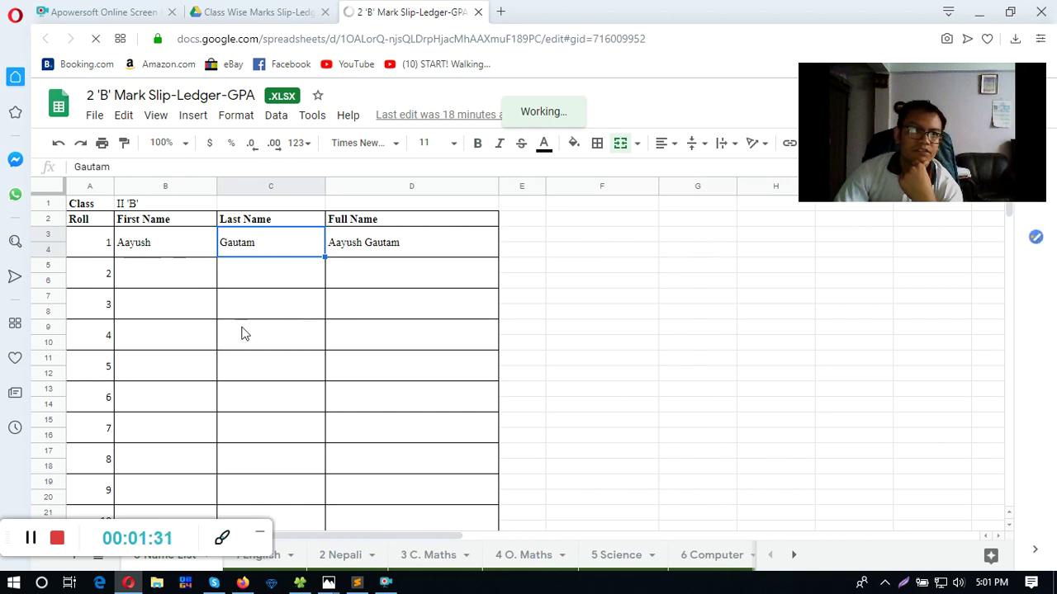
left_click(188, 256)
left_click(274, 256)
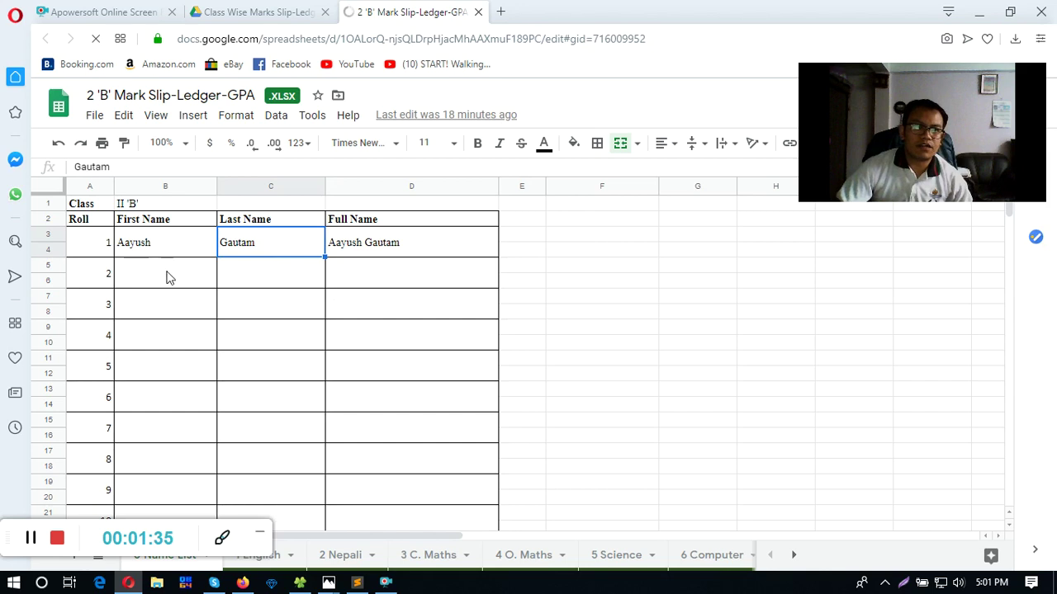
left_click(172, 248)
left_click(254, 251)
- Enter the second student's first and last names in B5 and C5
left_click(205, 282)
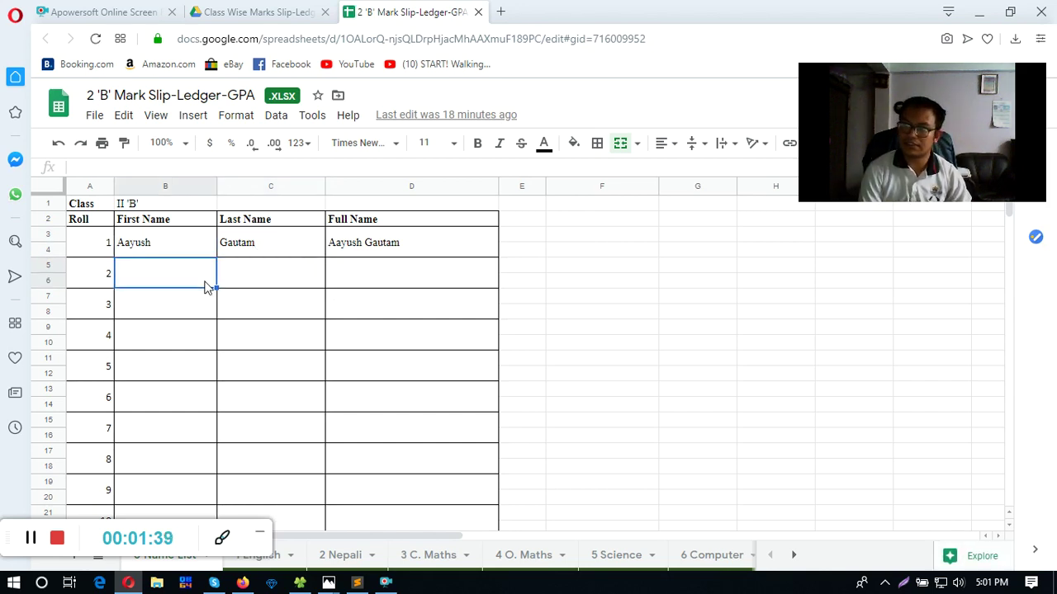
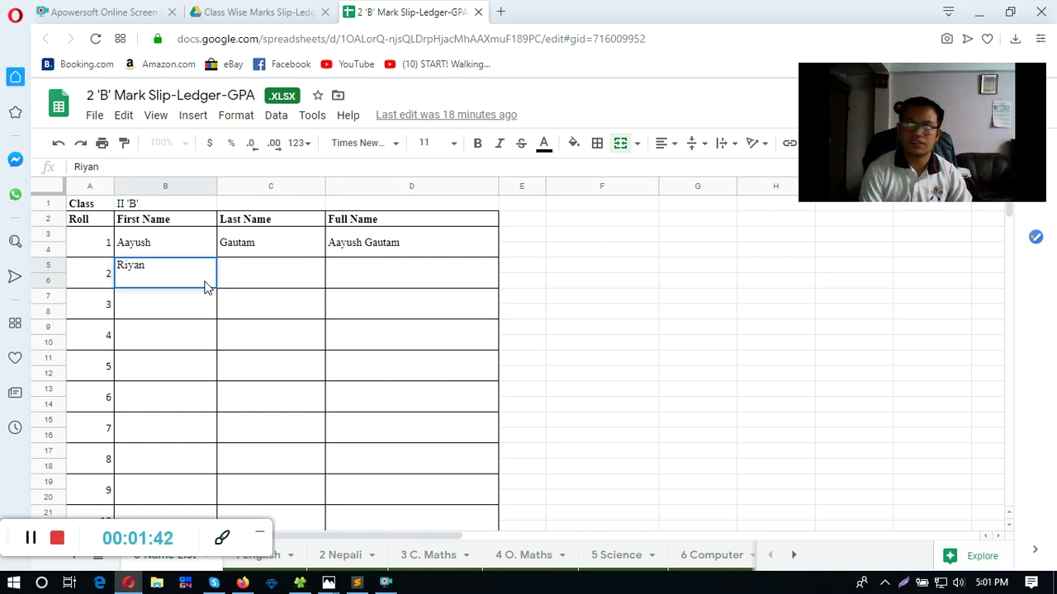
key("Tab")
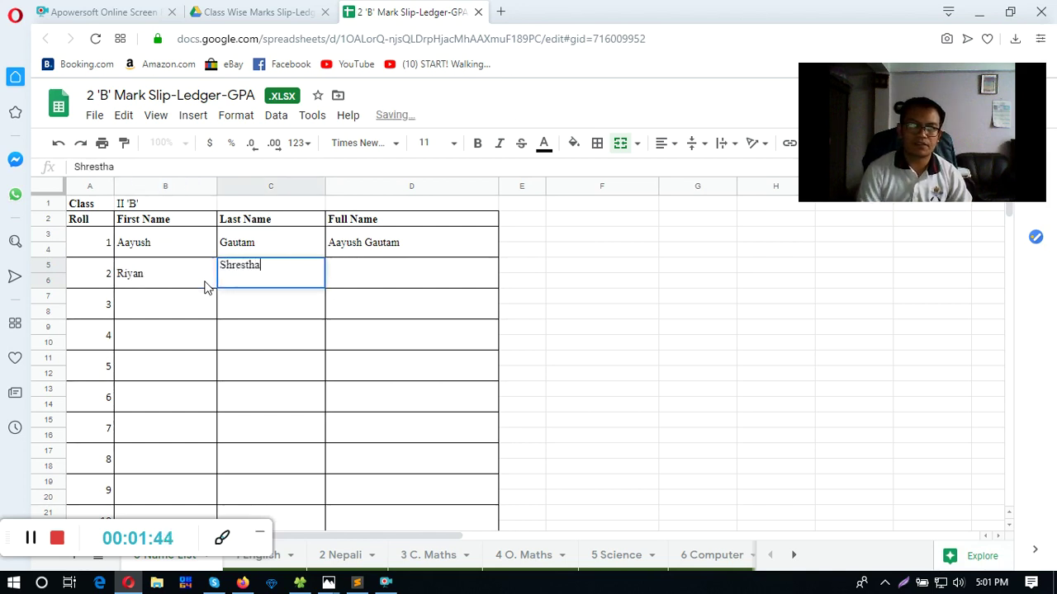
left_click(207, 285)
- Compare the Full Name CONCATENATE formula in D5 with D3 and the roll 2 names
left_click(339, 272)
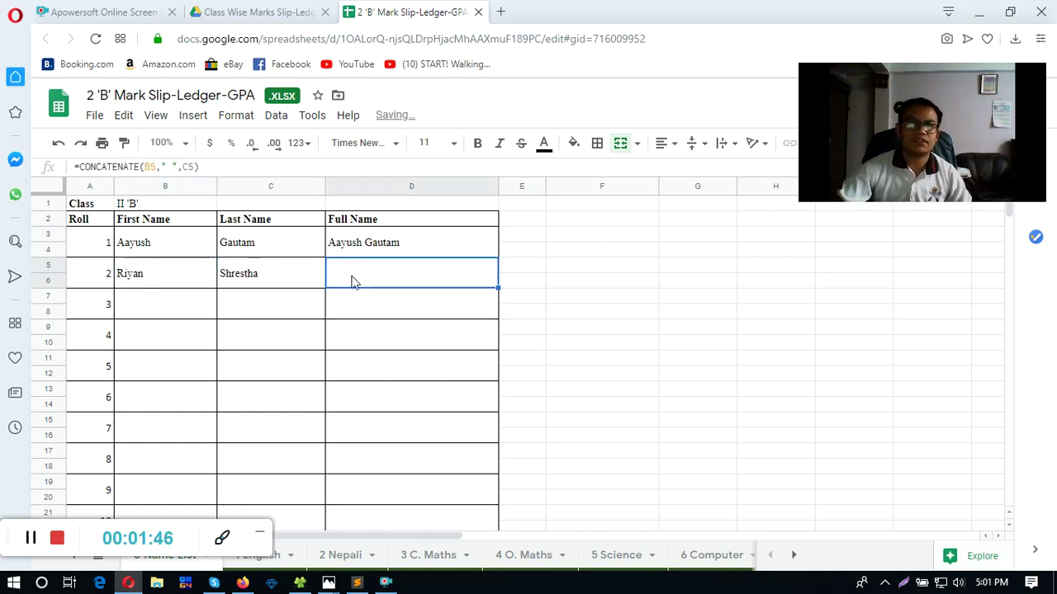
left_click(371, 246)
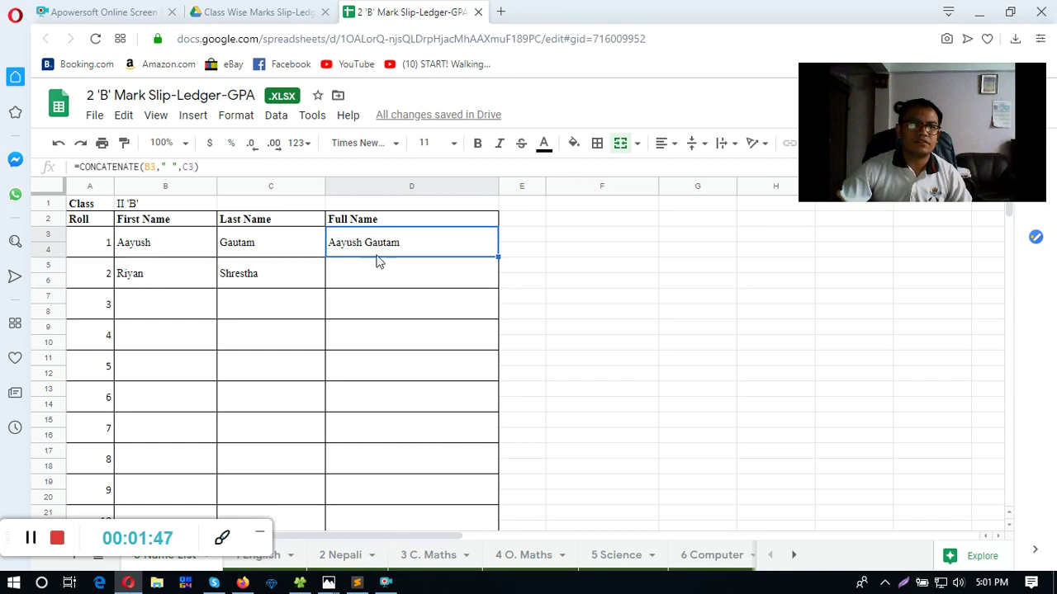
left_click(378, 273)
type("=CONCATENATE(B5,\" \",C5)")
left_click(295, 283)
left_click(206, 283)
left_click(383, 284)
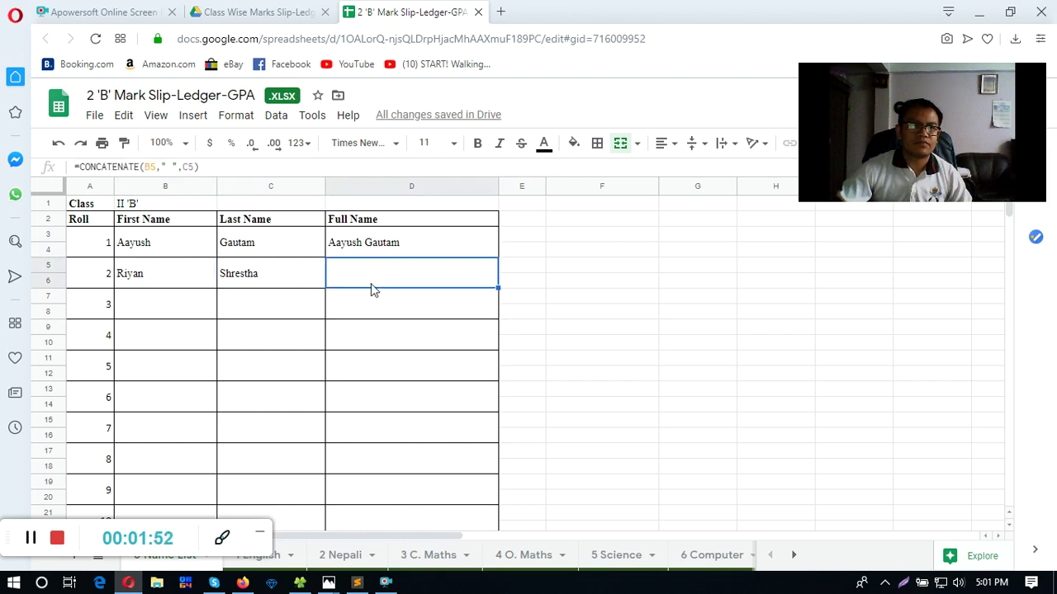
left_click(306, 285)
left_click(362, 287)
left_click(213, 274)
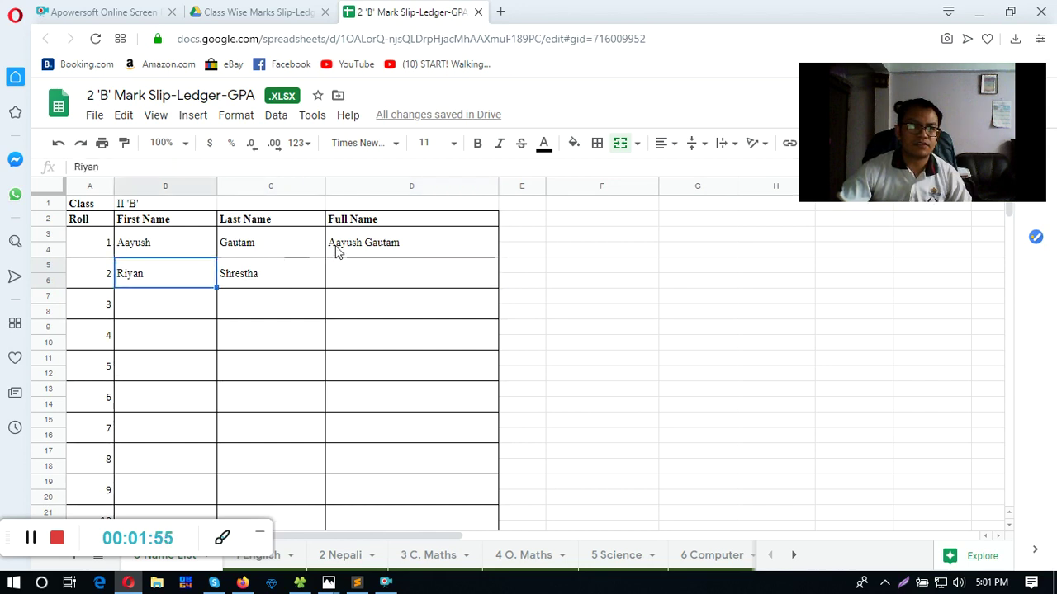
left_click(339, 248)
left_click(355, 276)
left_click(270, 281)
left_click(379, 284)
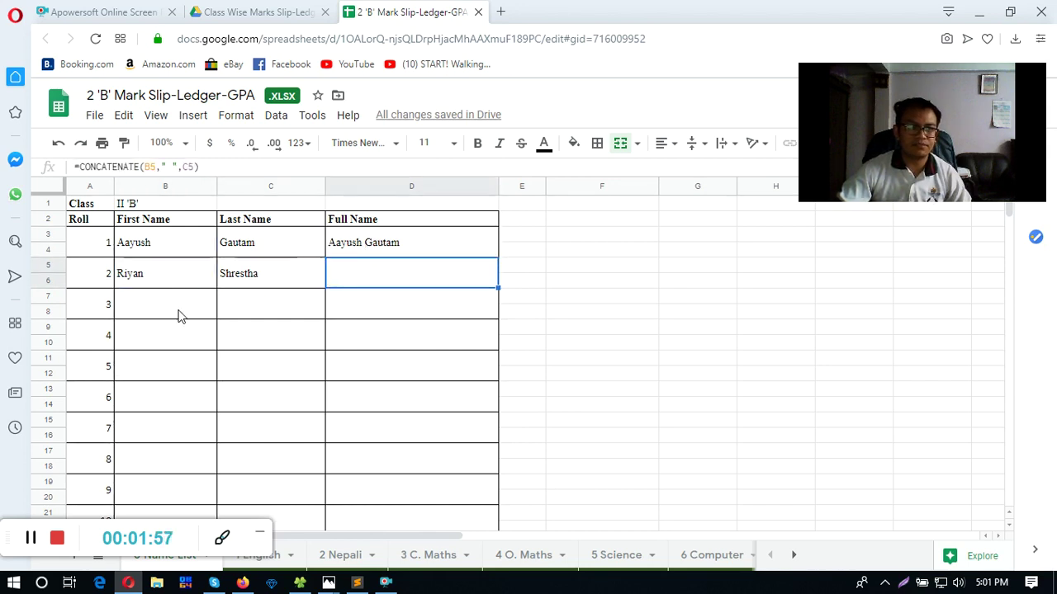
left_click(152, 273)
- Enter the third student's first and last names in B7 and C7
left_click(163, 311)
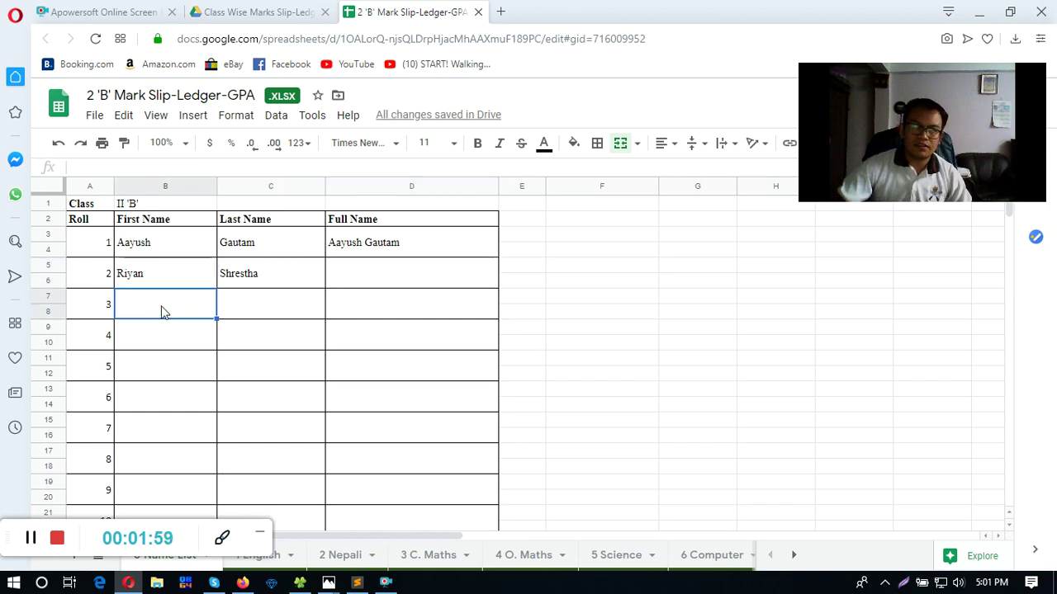
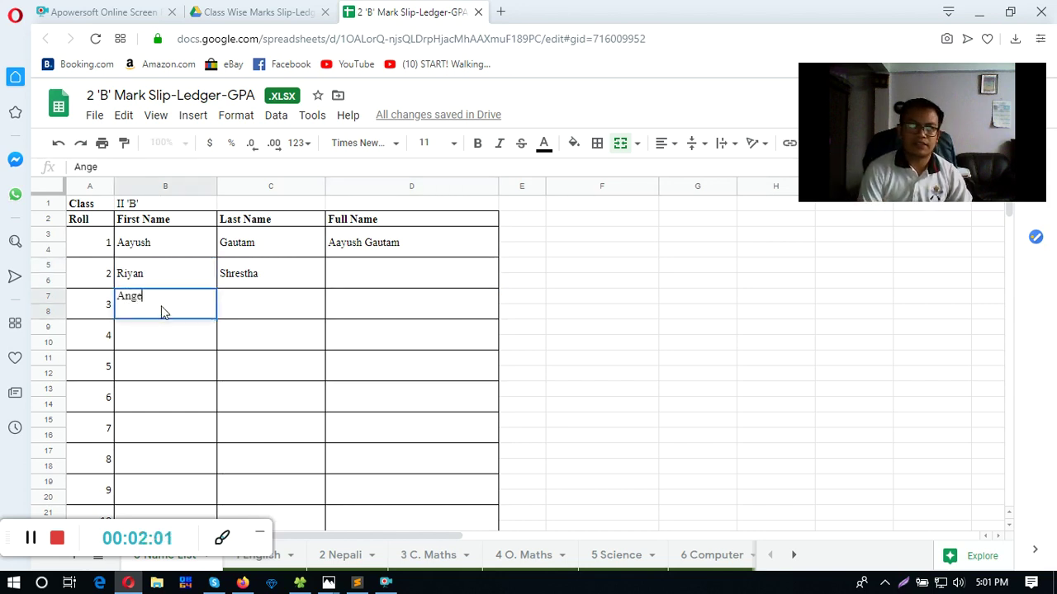
key("Tab")
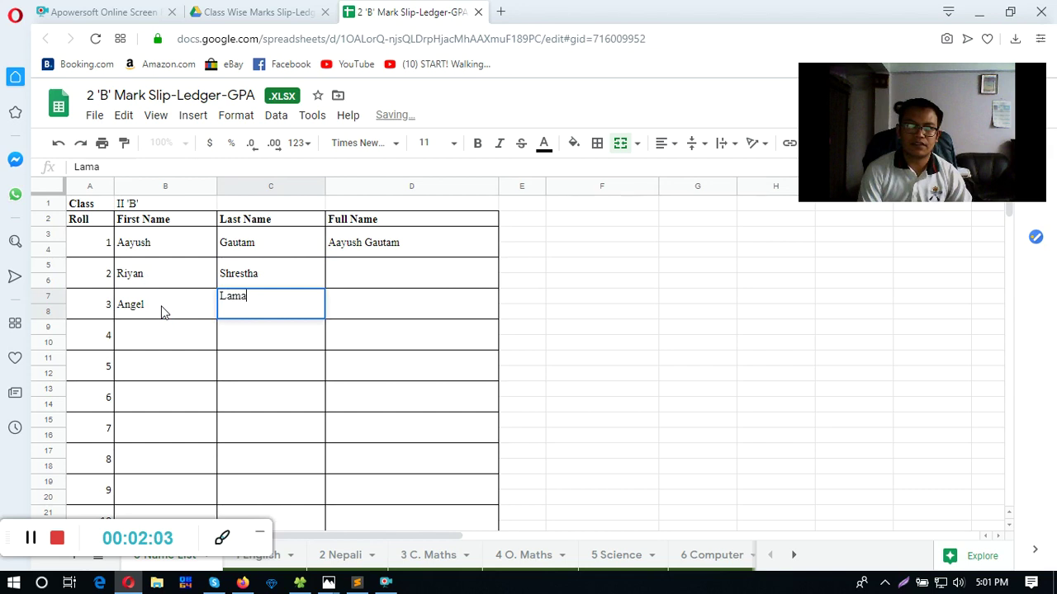
left_click(162, 311)
double_click(162, 311)
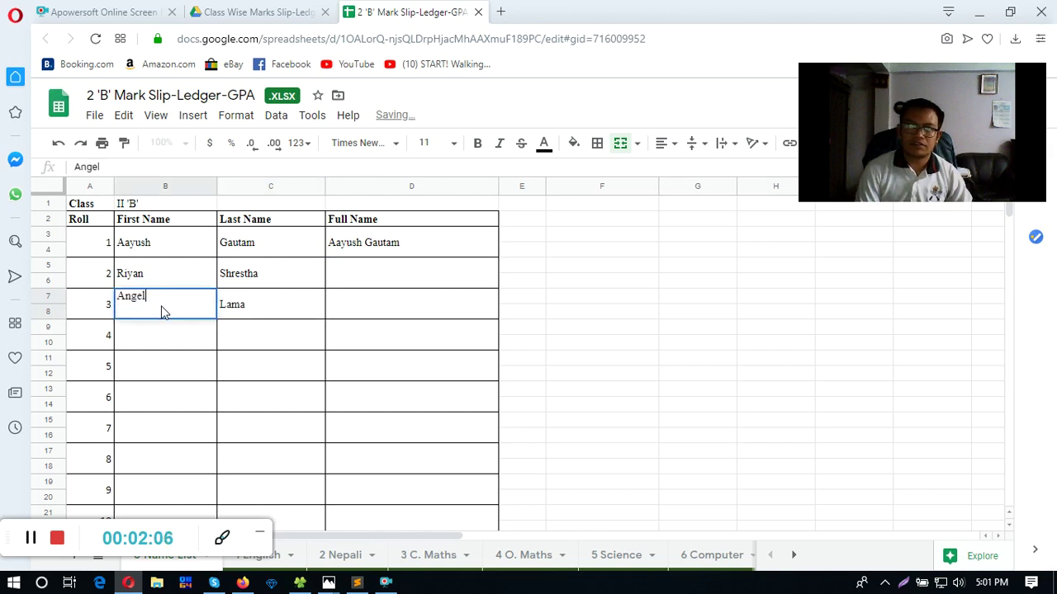
key("Return")
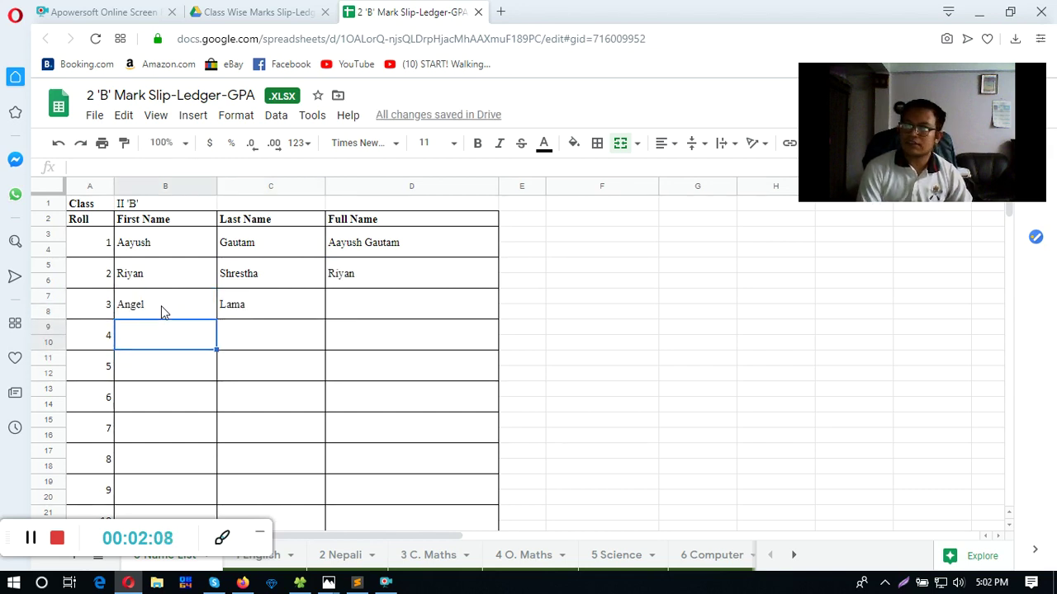
- Enter the fourth student's first and last names in B9 and C9
key("Tab")
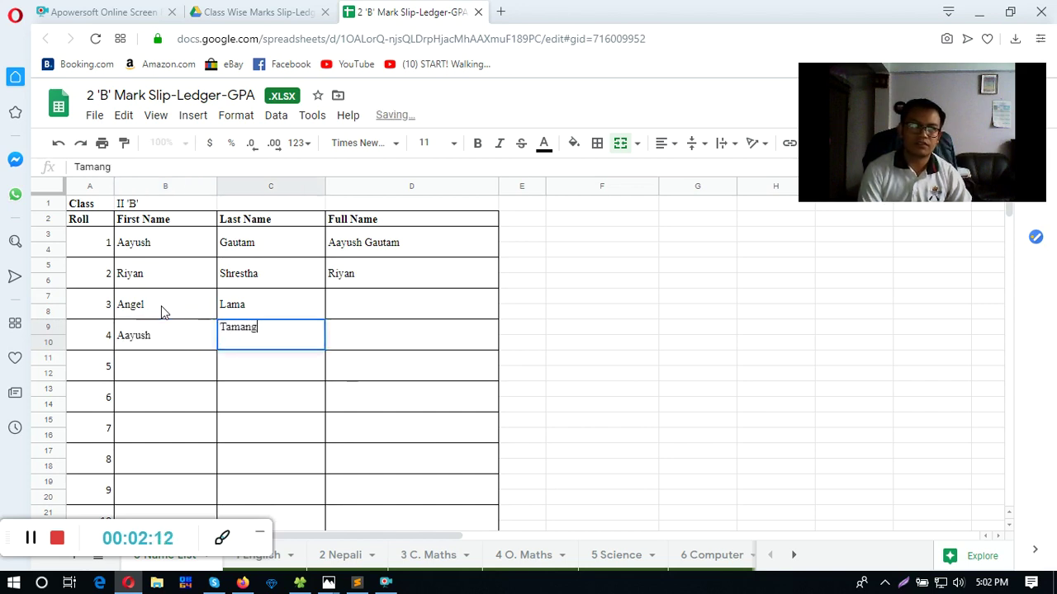
key("shift+Tab")
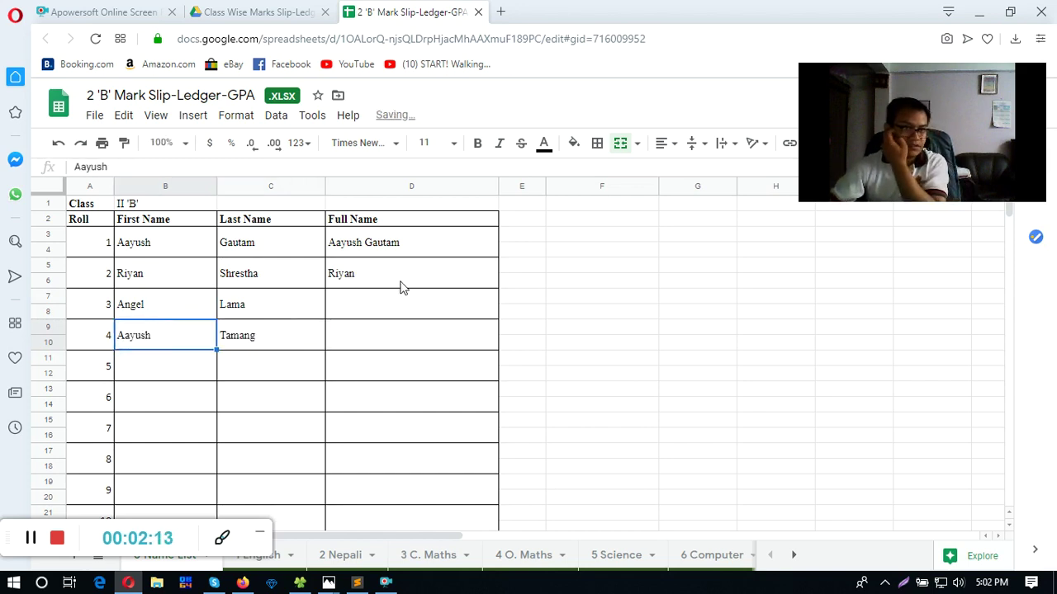
left_click(376, 282)
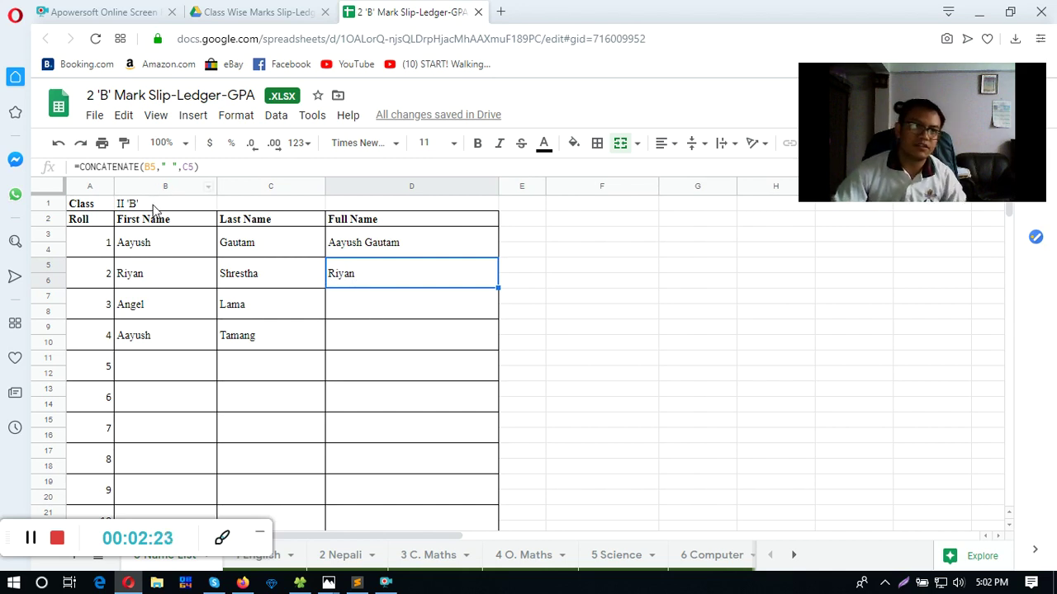
- Check that the D3 and D5 Full Name formulas now combine first and last names
left_click(152, 206)
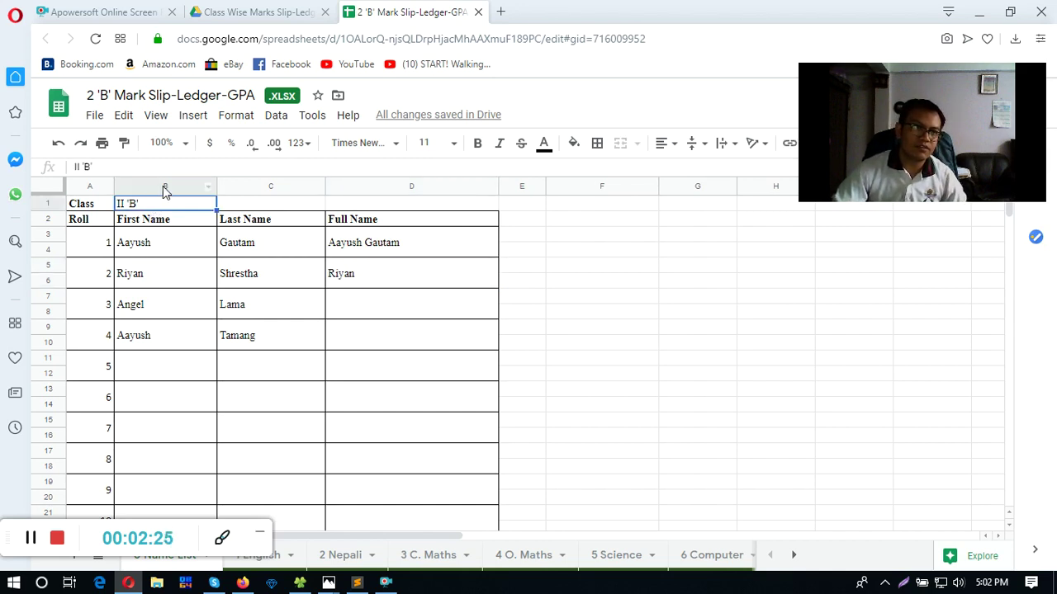
left_click(165, 186)
left_click(261, 188)
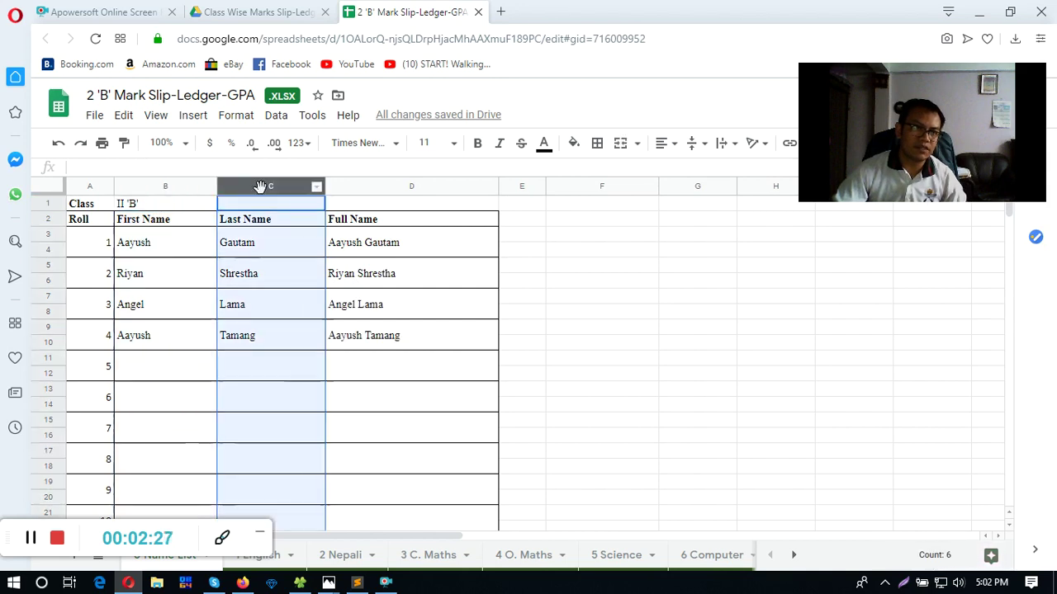
left_click(367, 245)
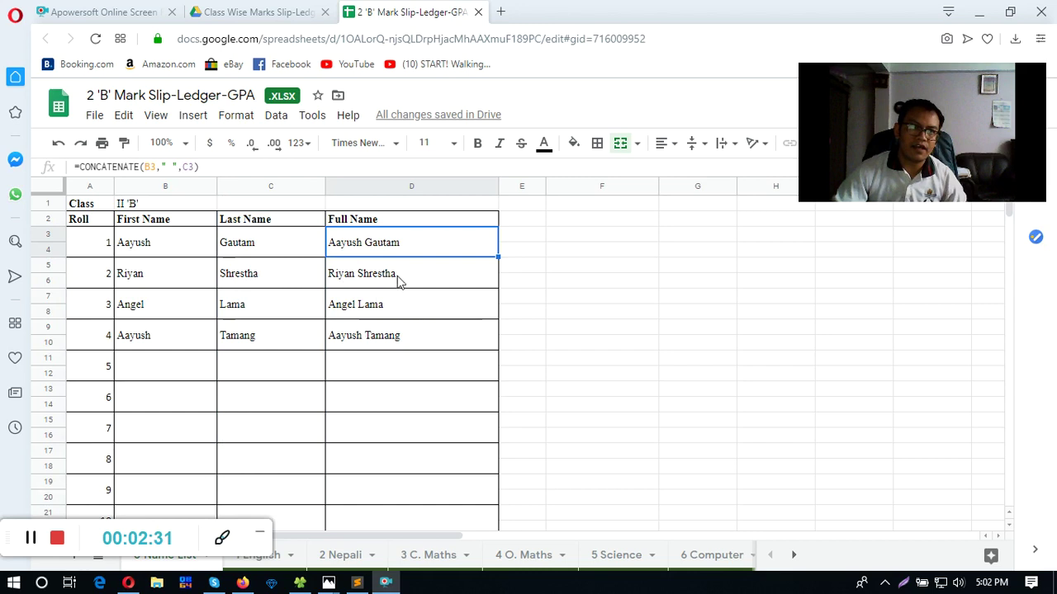
key("Down")
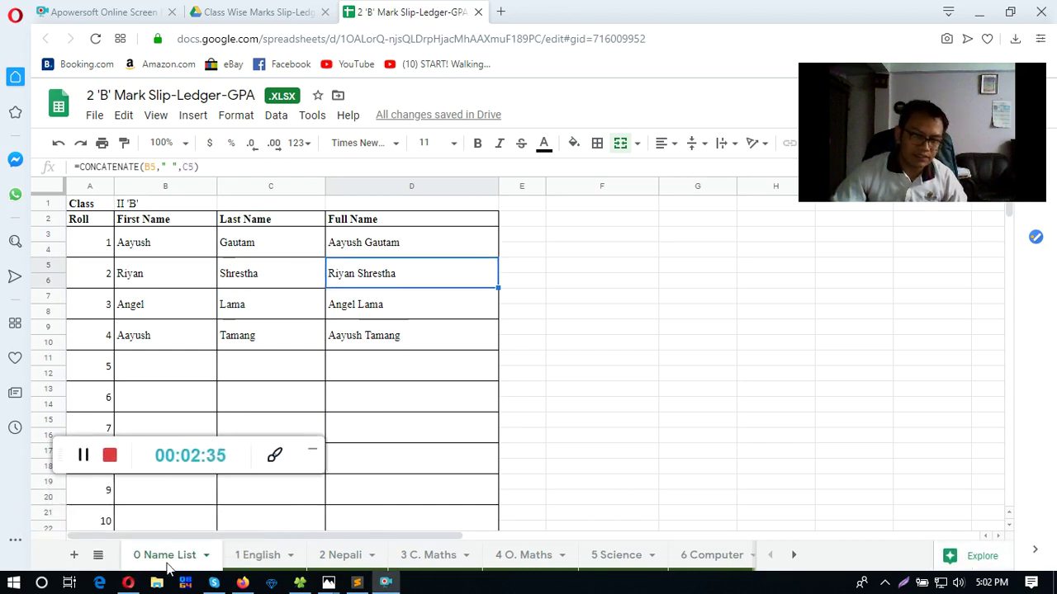
- Confirm student names link into the English, Nepali, C. Maths, Science and Computer sheets
left_click(252, 560)
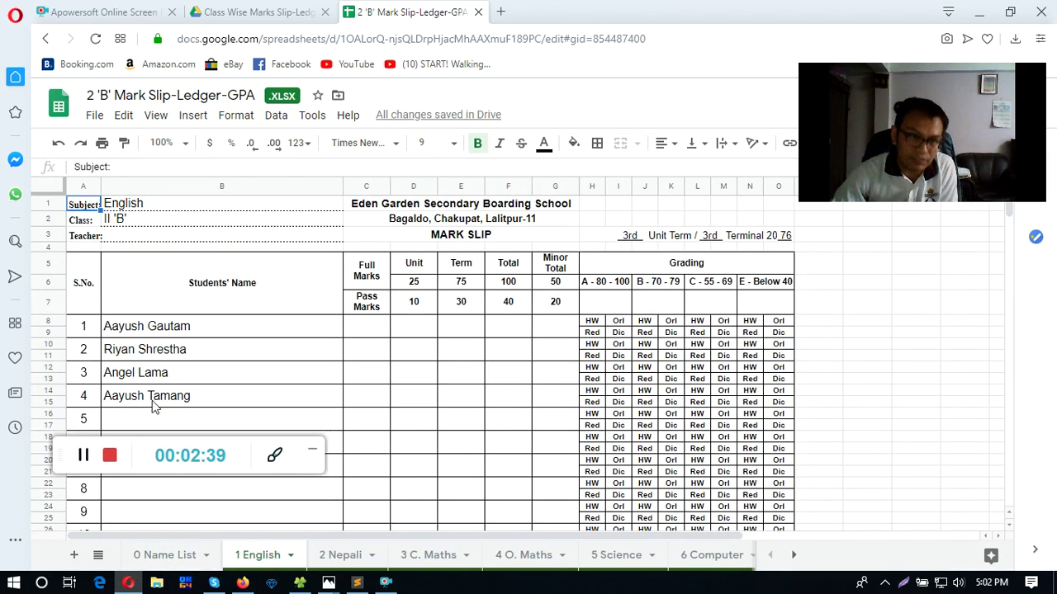
left_click(162, 329)
left_click(337, 558)
left_click(428, 556)
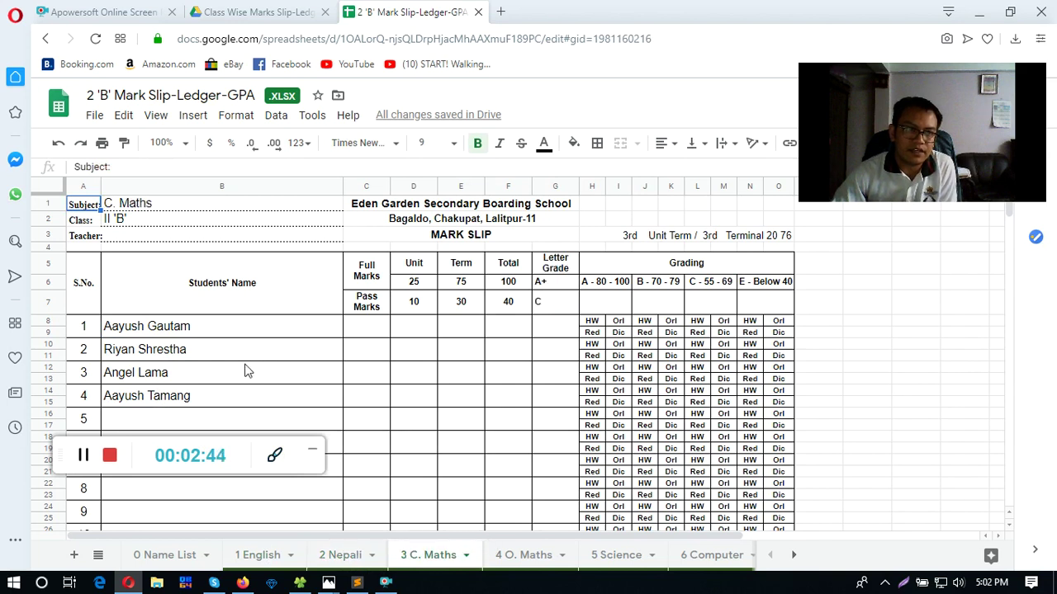
left_click(175, 556)
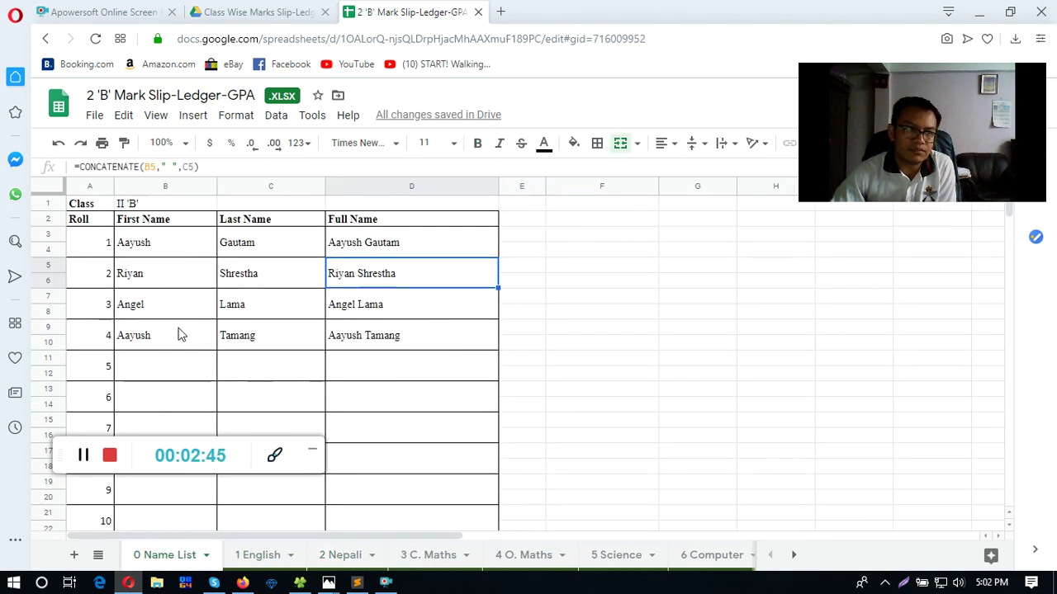
left_click(171, 342)
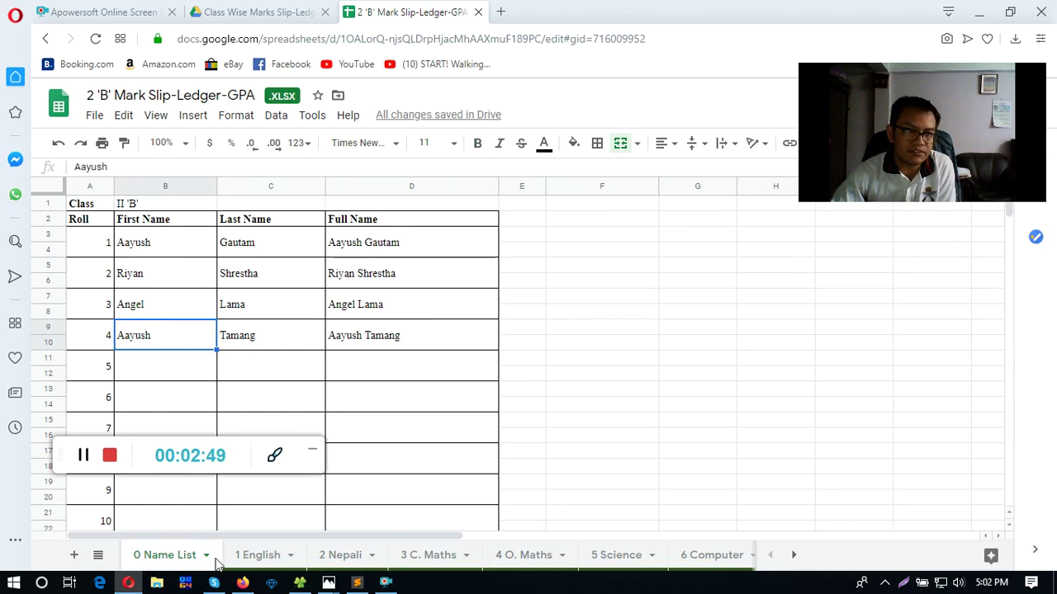
left_click(418, 560)
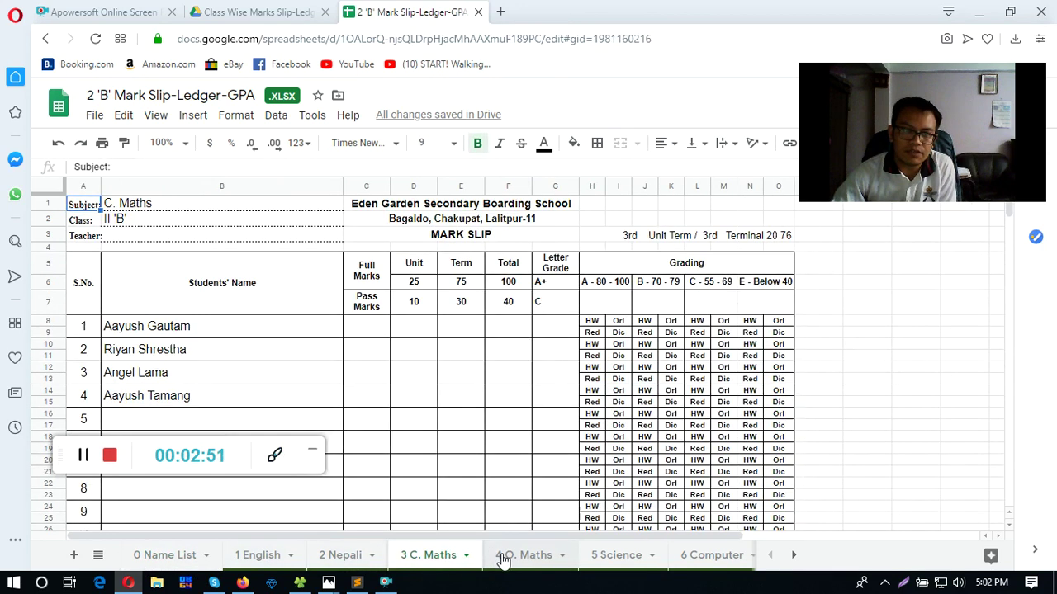
left_click(617, 558)
left_click(745, 557)
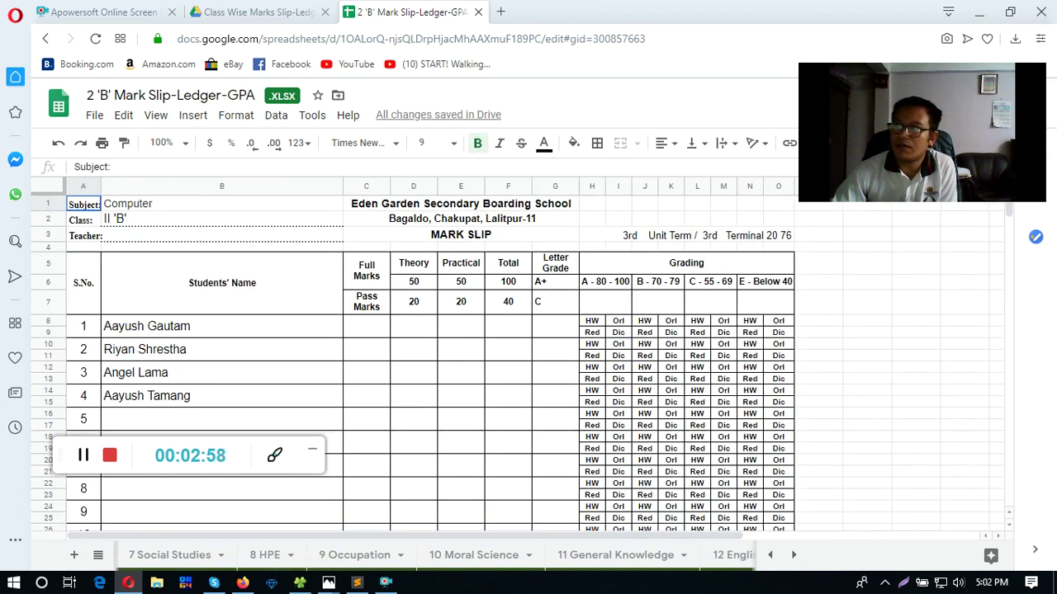
- On 11 General Knowledge, check the B8 name link and first Minor Total of 45
left_click(624, 554)
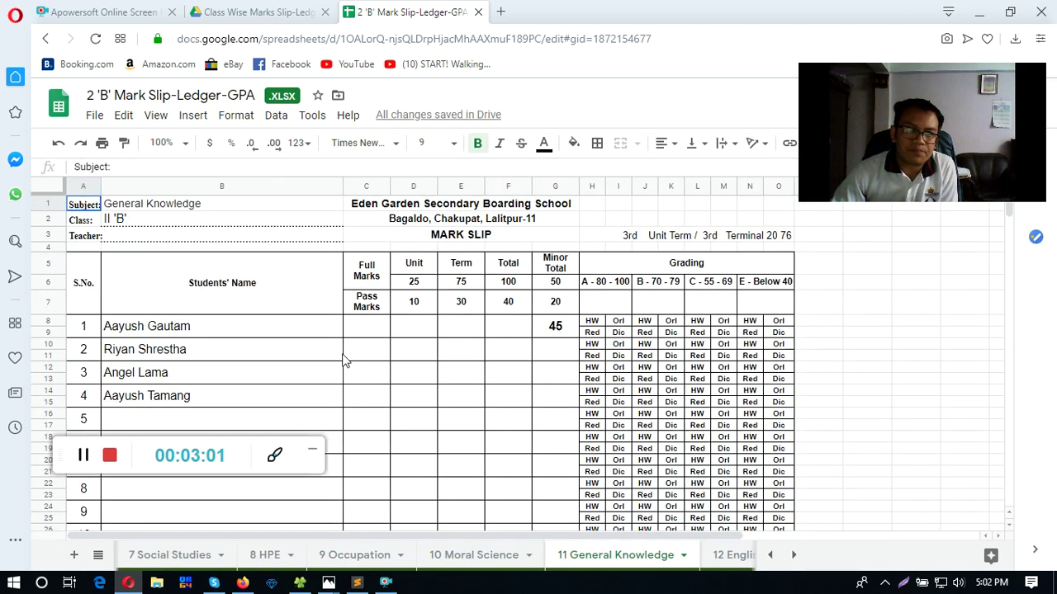
left_click(176, 335)
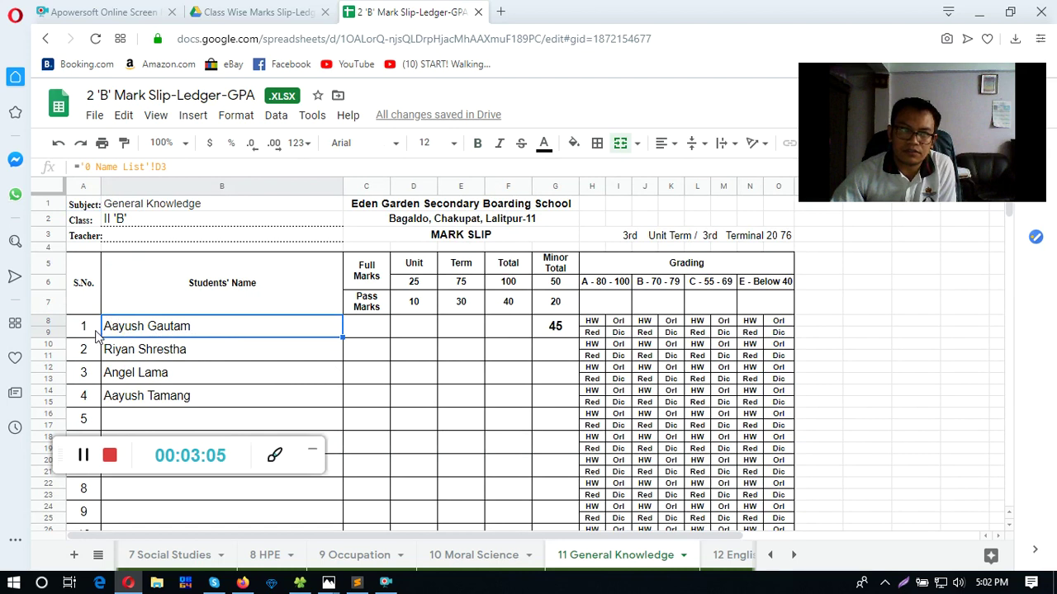
left_click(541, 330)
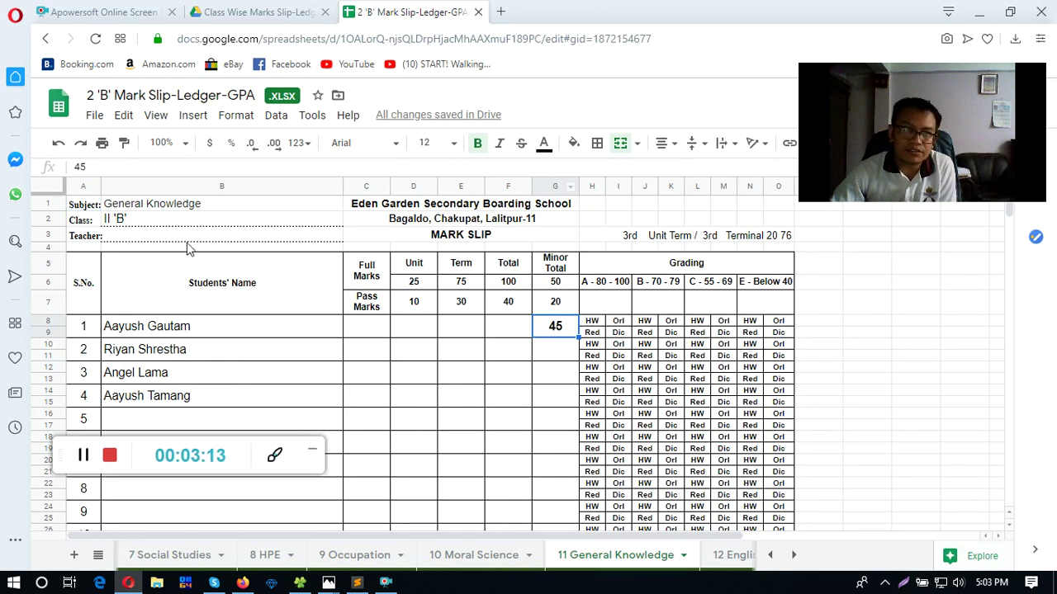
left_click(556, 186)
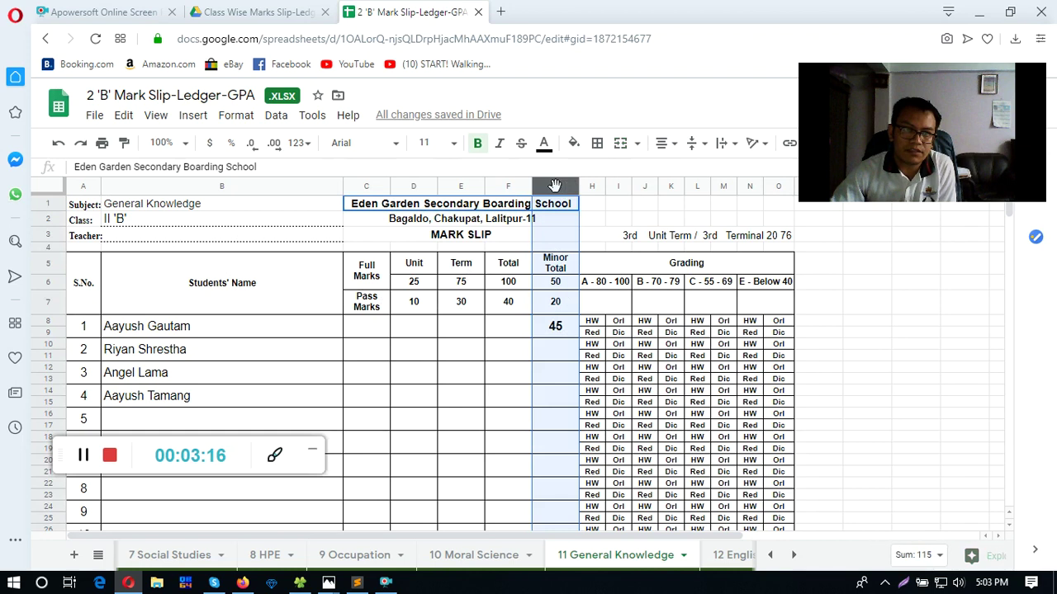
left_click(545, 354)
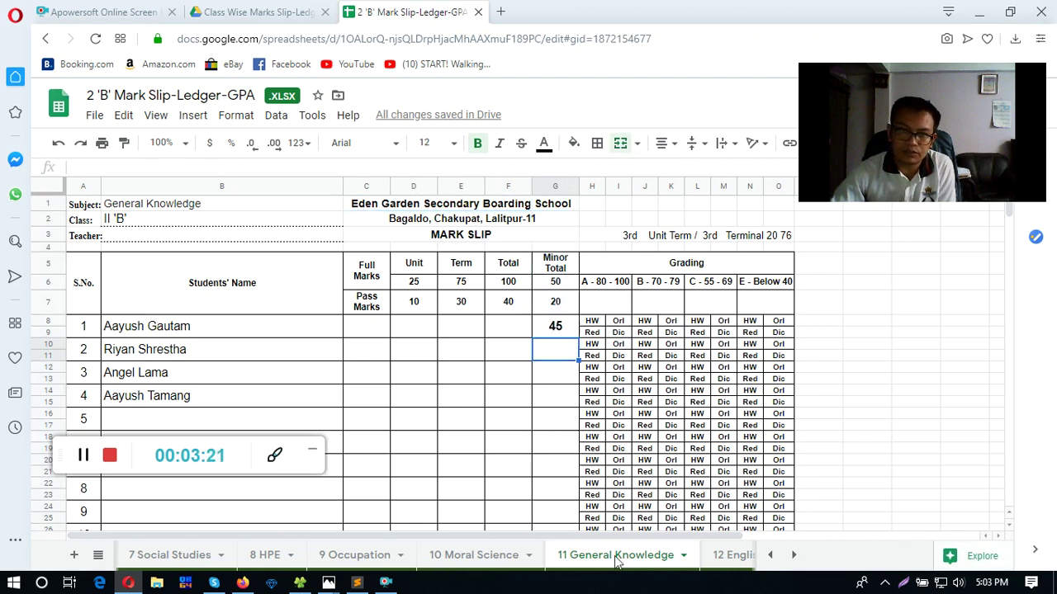
left_click(791, 557)
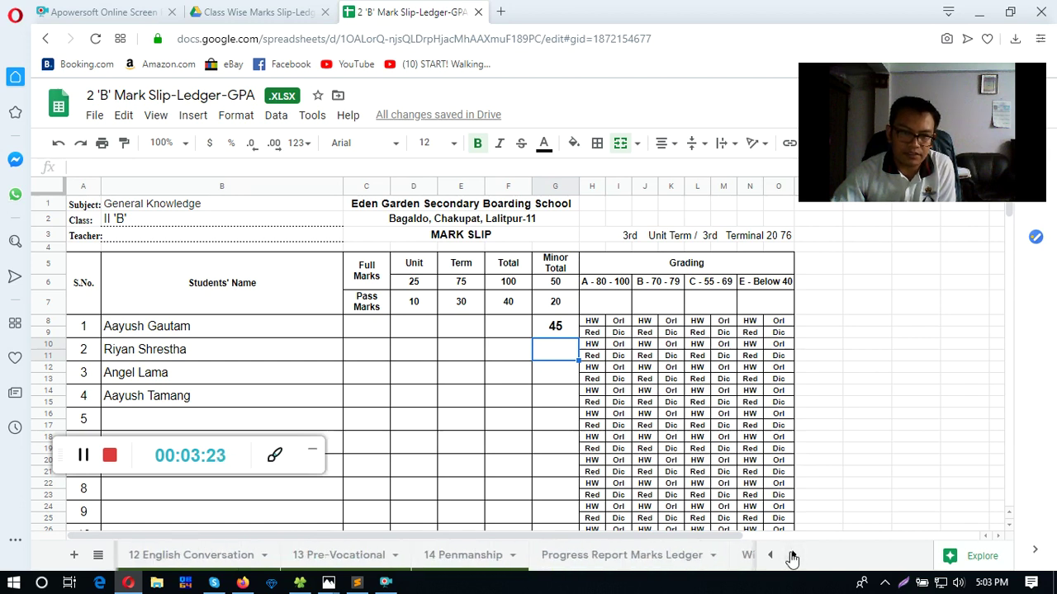
left_click(791, 556)
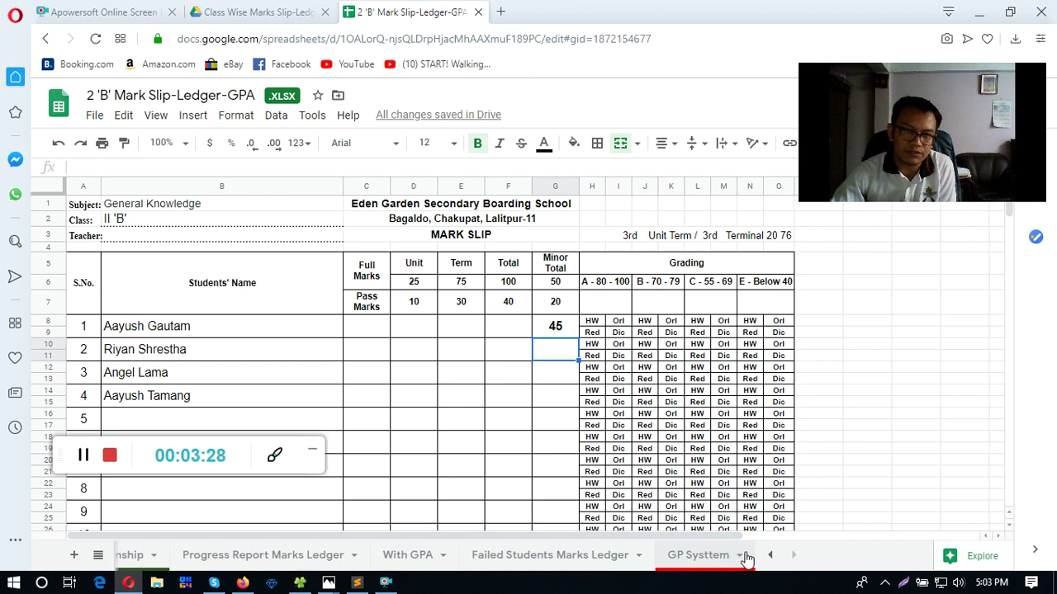
left_click(770, 555)
left_click(770, 556)
left_click(769, 555)
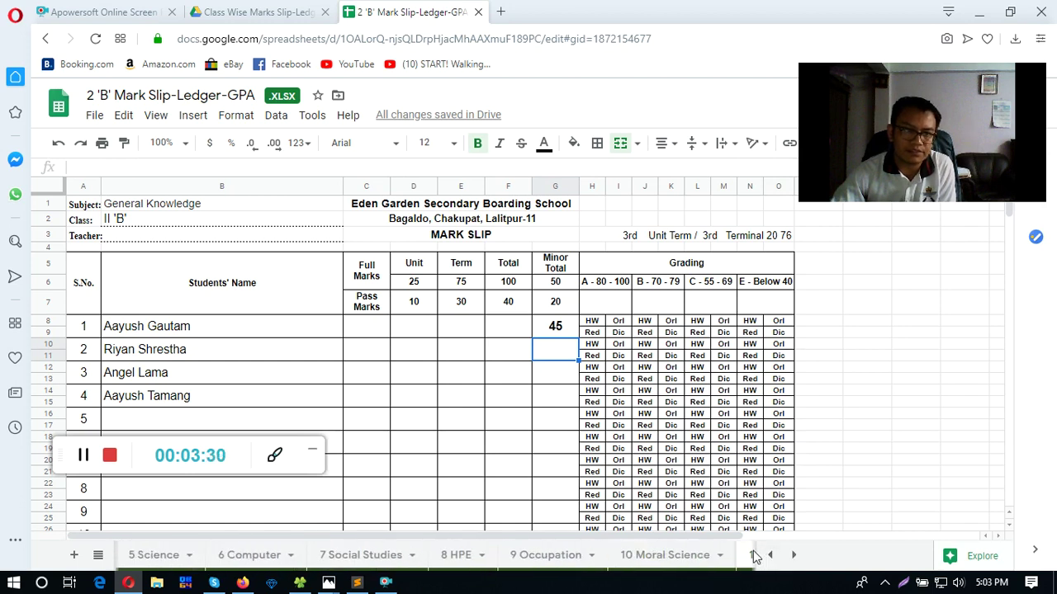
left_click(793, 555)
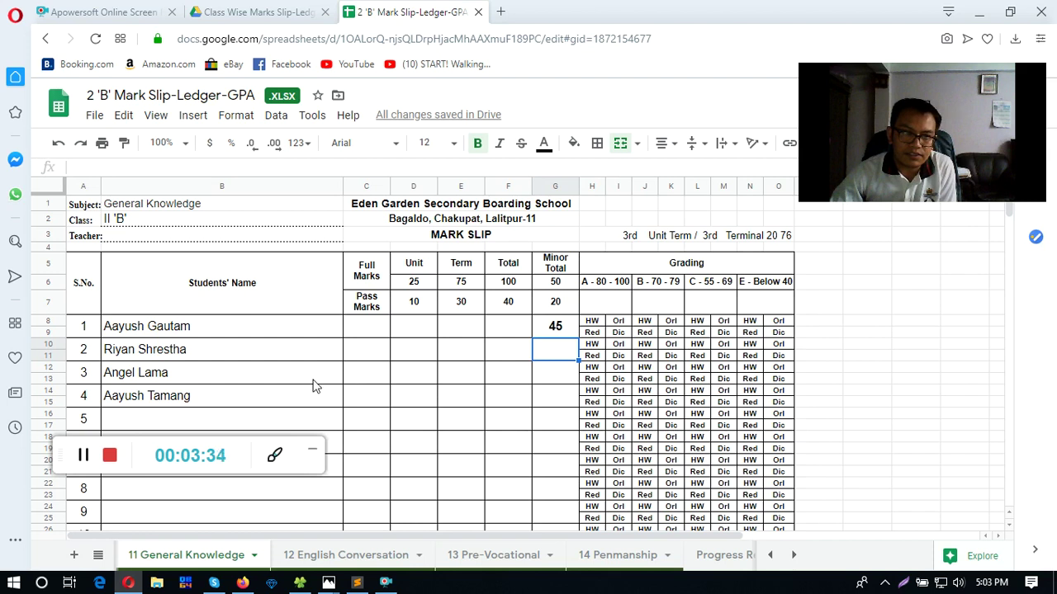
- Enter General Knowledge Minor Totals 44, 37 and 40 in G10, G12 and G14
type("44")
key("Return")
left_click(544, 346)
type("3")
key("Escape")
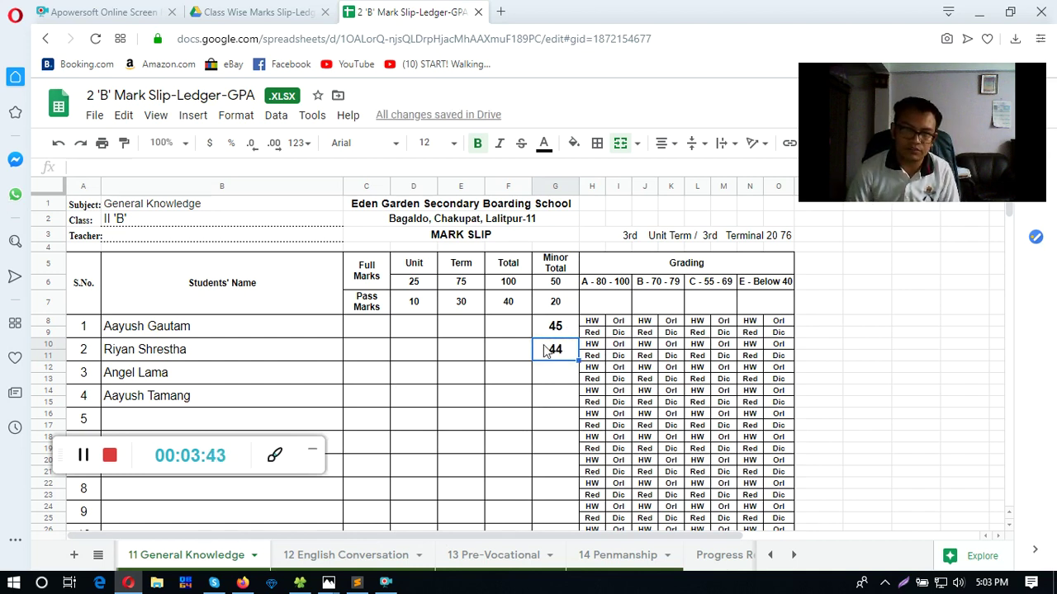
key("Down")
type("374037")
key("Return")
type("40")
key("Return")
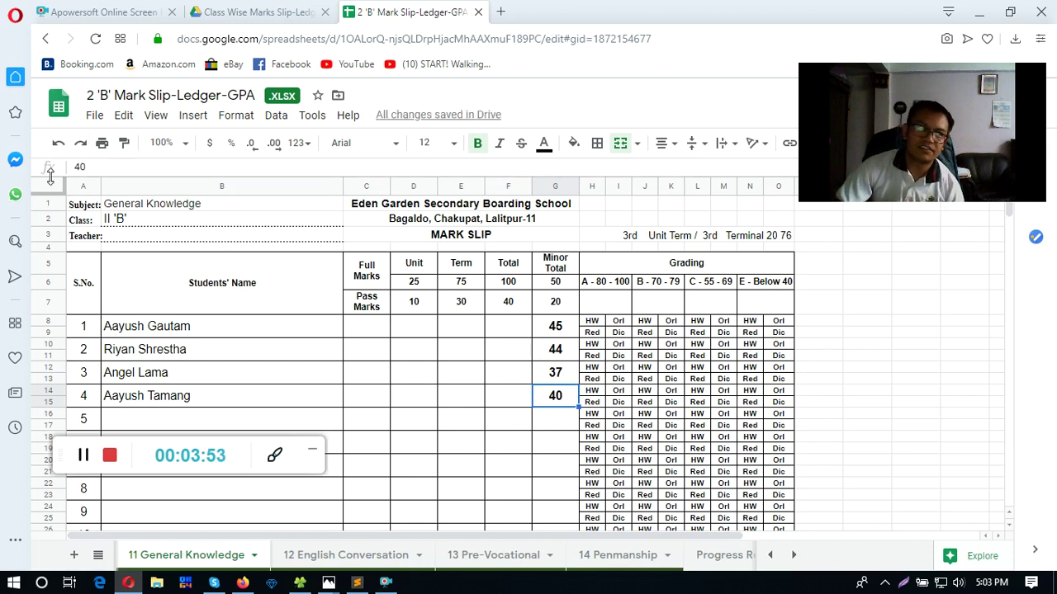
left_click(16, 199)
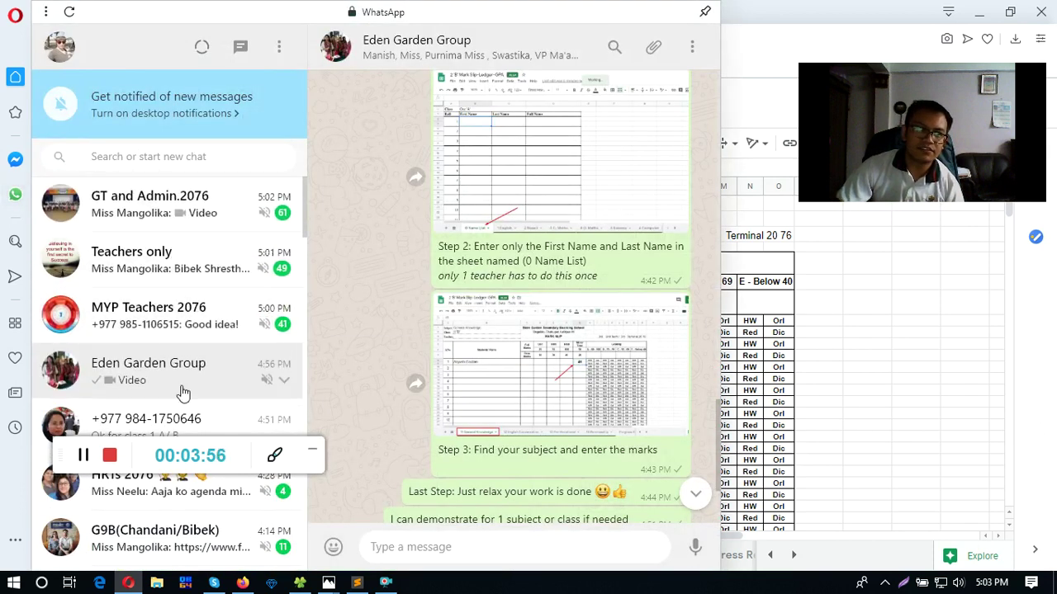
- Read the group's last-step message, then close the chat panel back to the mark slip
scroll(417, 409, "down", 2)
left_click_drag(472, 338, 568, 340)
left_click(734, 345)
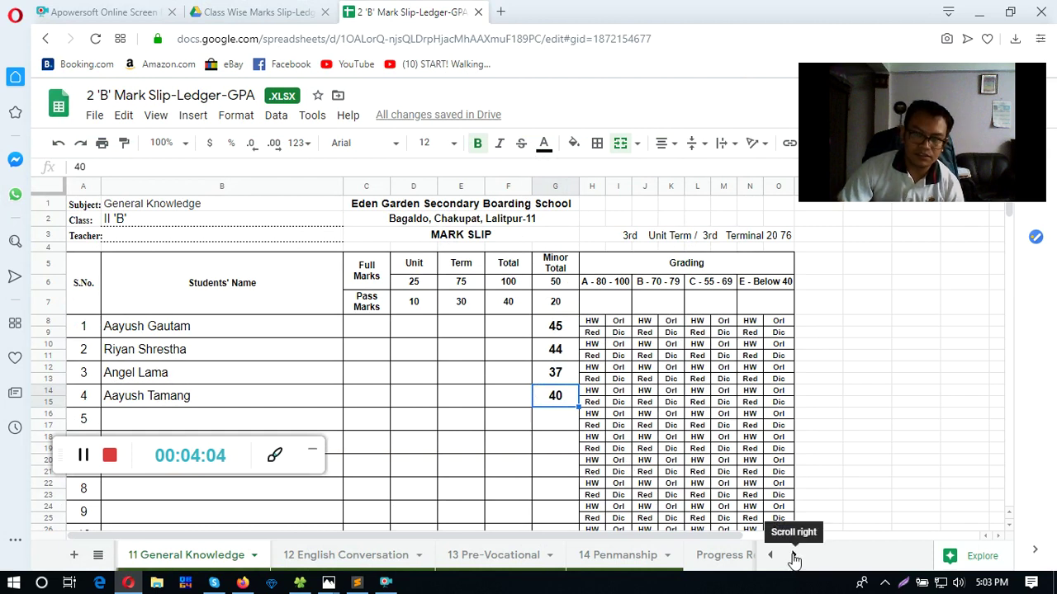
left_click(793, 556)
left_click(269, 559)
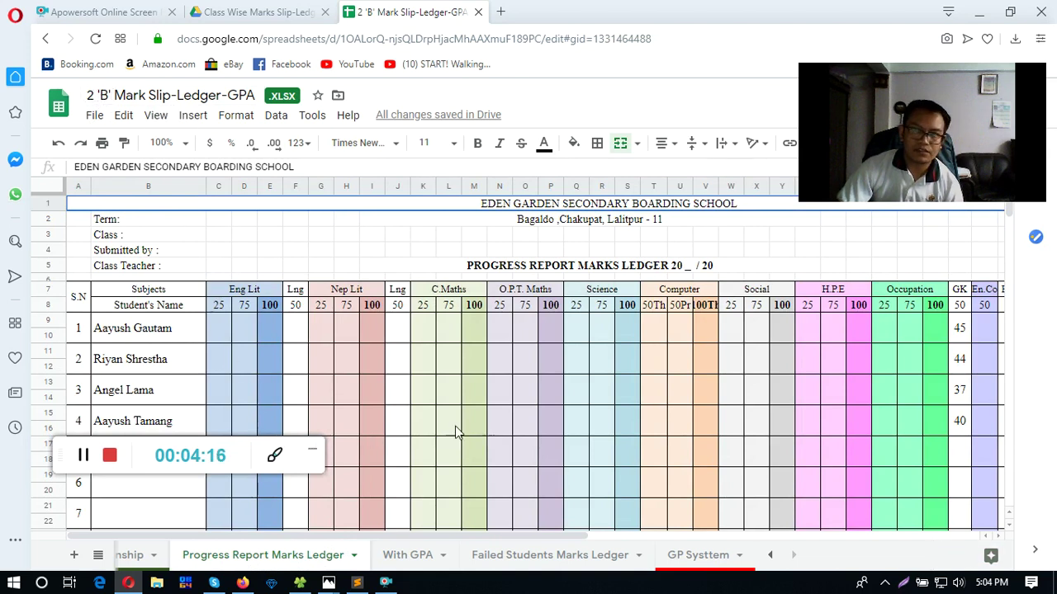
left_click_drag(962, 329, 960, 424)
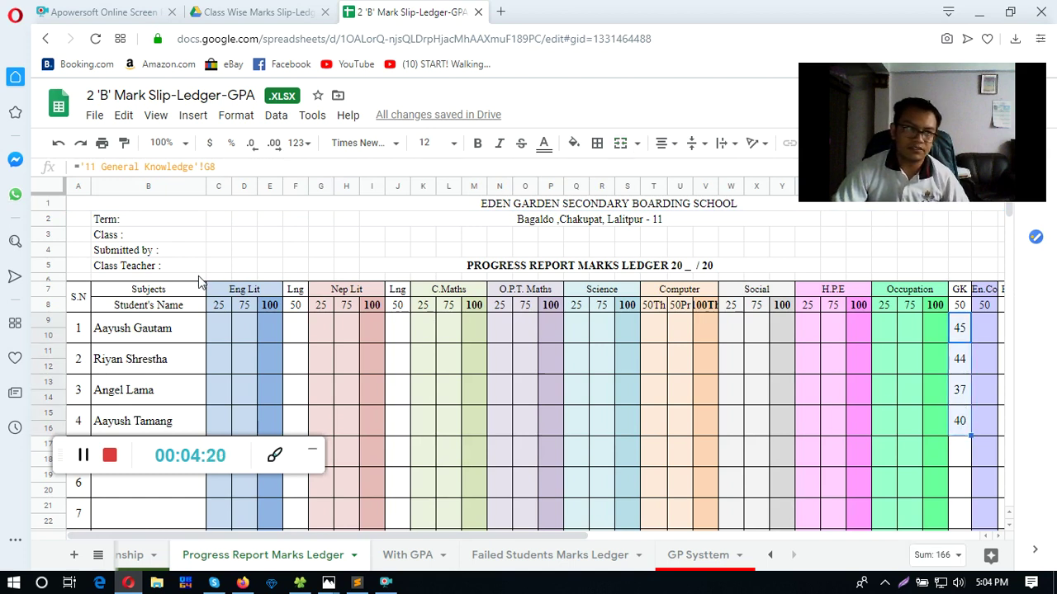
left_click_drag(159, 329, 141, 424)
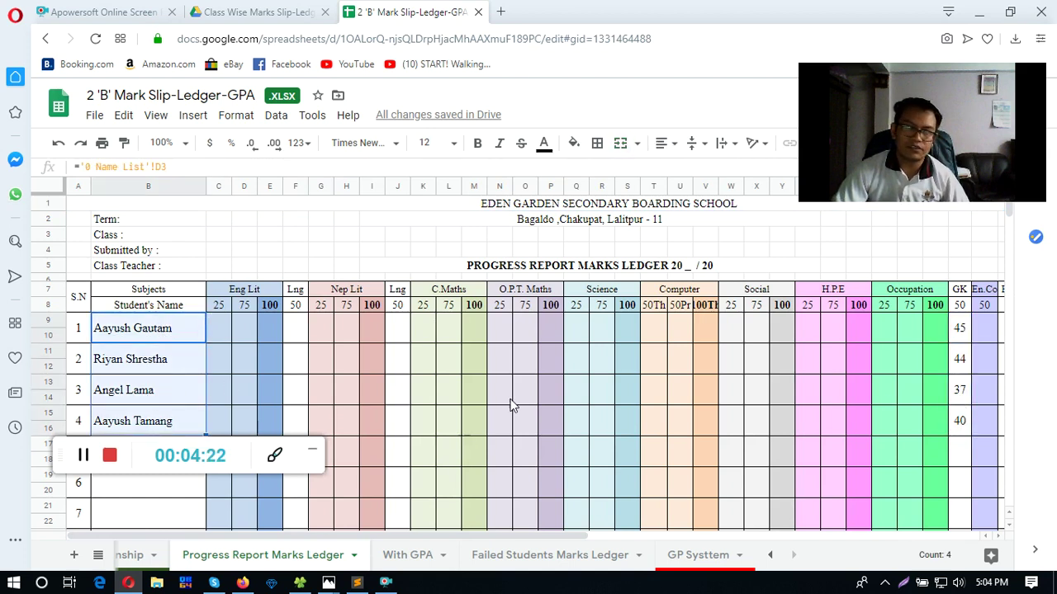
left_click_drag(960, 330, 970, 428)
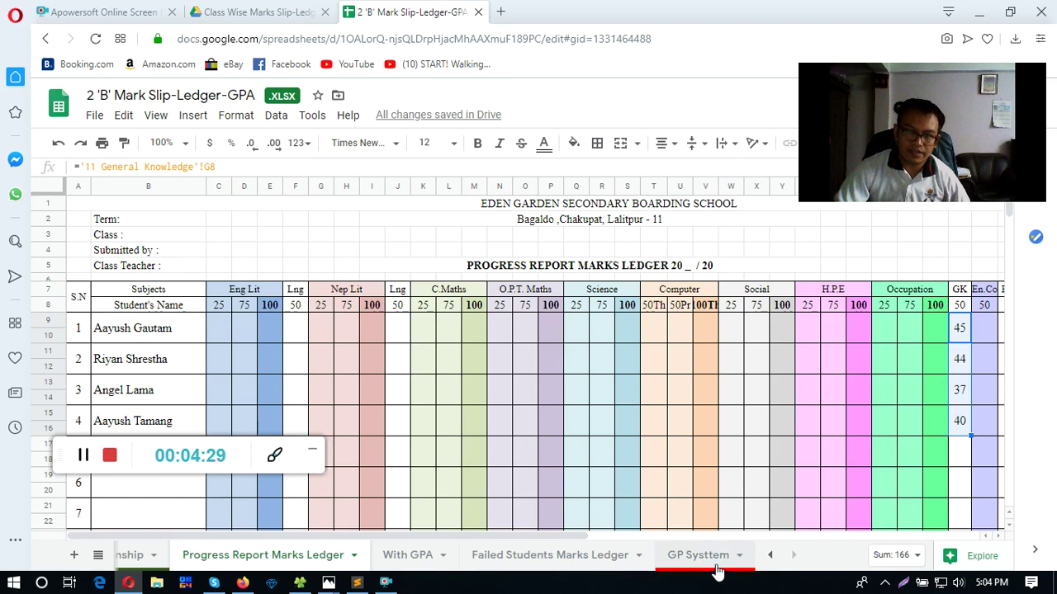
- On With GPA, view the IF grading formula giving GK grades A+, A, B+, A
left_click(405, 558)
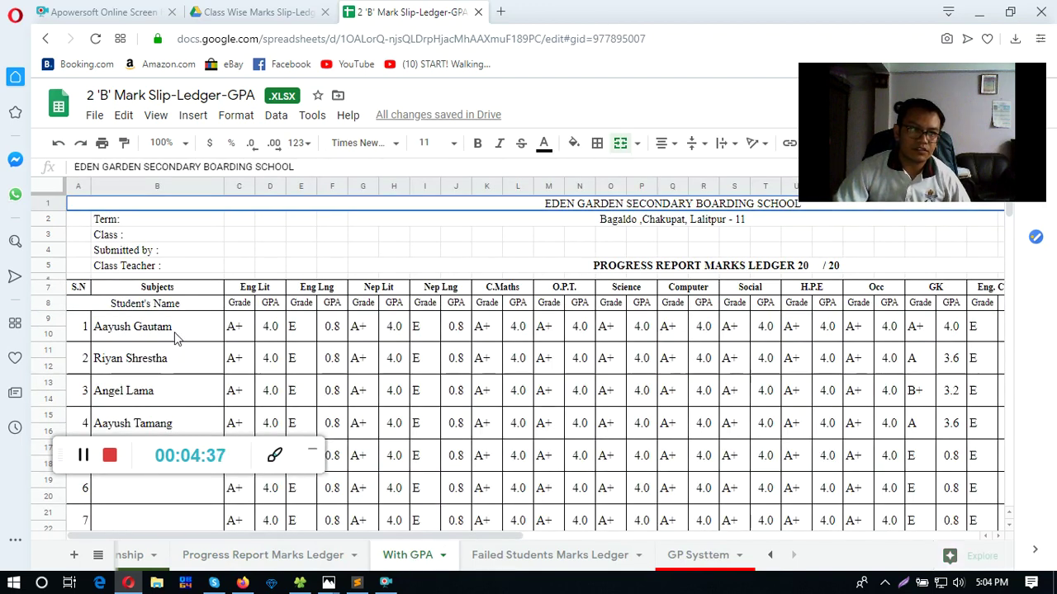
left_click_drag(157, 327, 165, 422)
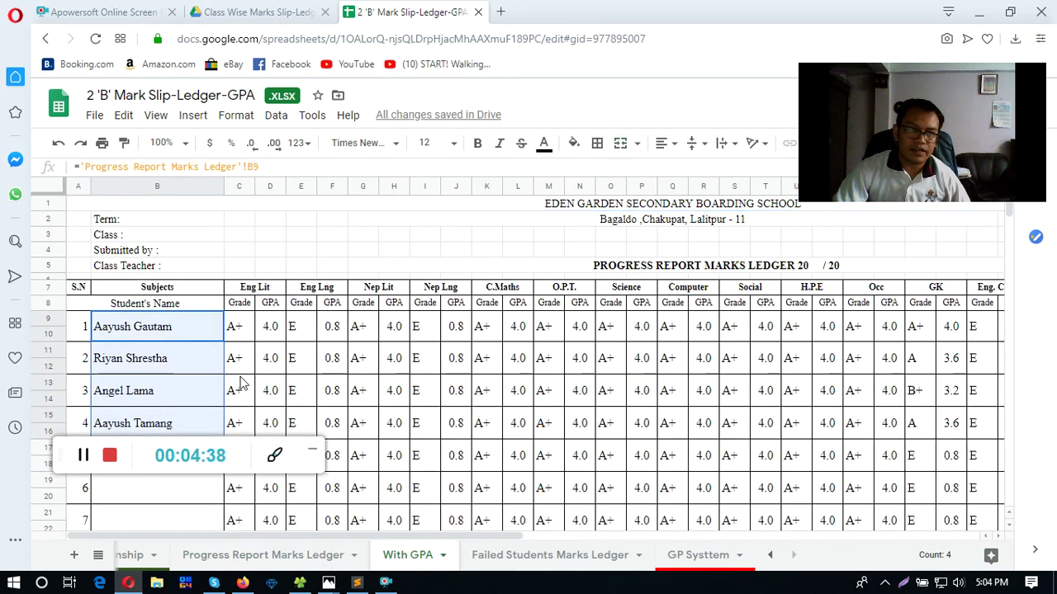
left_click(931, 330)
left_click(922, 425, "shift")
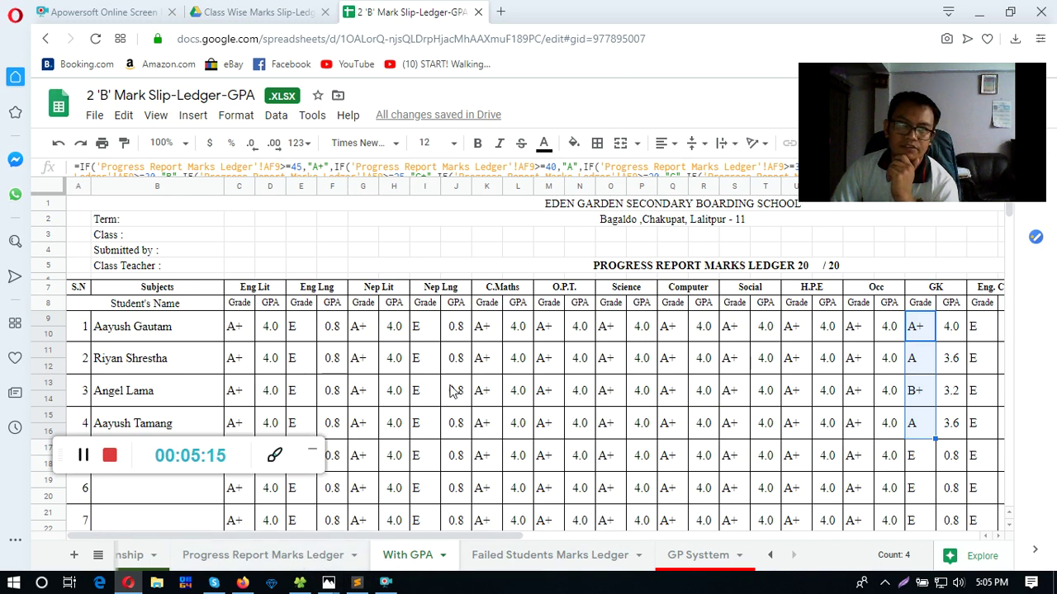
- Compare the ledger's Term and Class Teacher headings with their links on With GPA
left_click(278, 558)
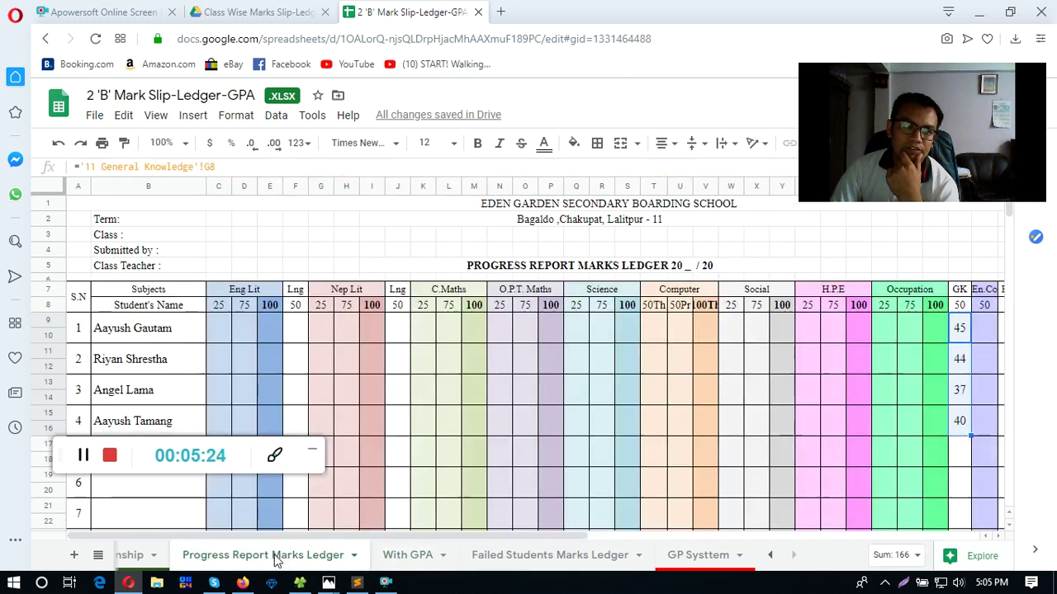
left_click(136, 224)
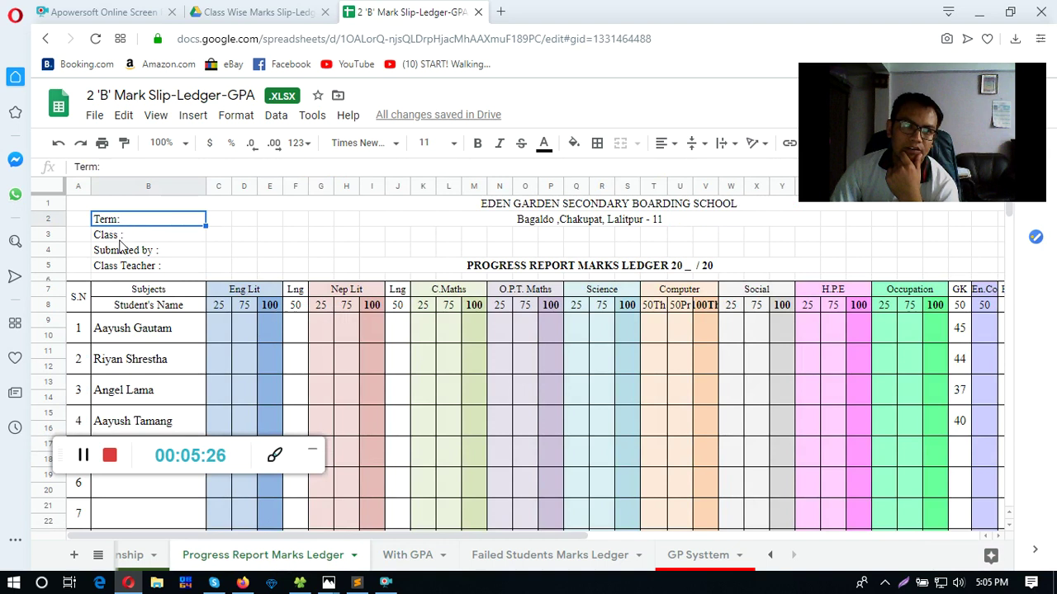
left_click(135, 268)
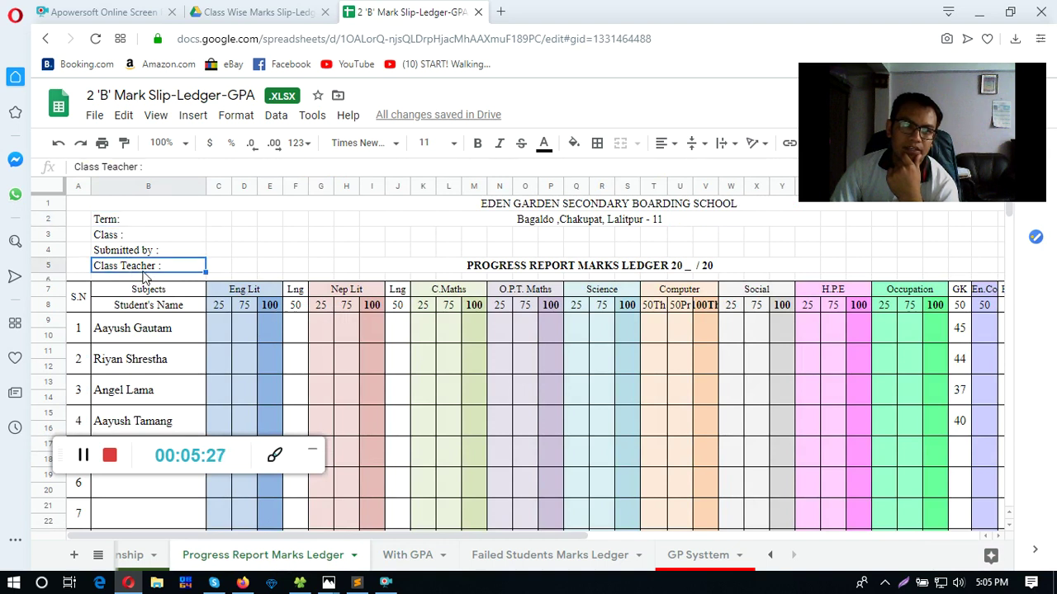
left_click(404, 558)
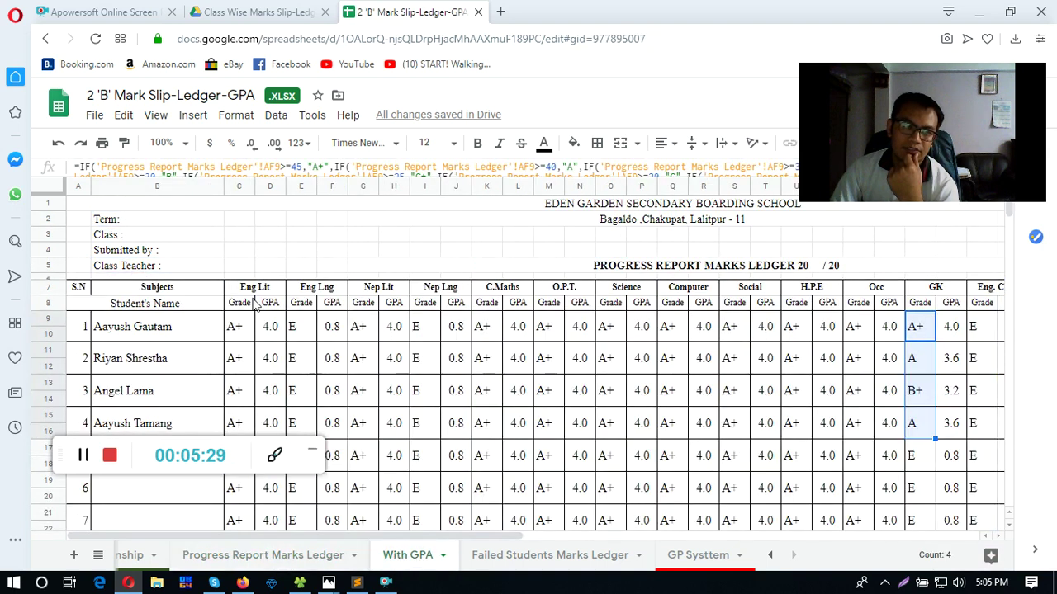
left_click(139, 223)
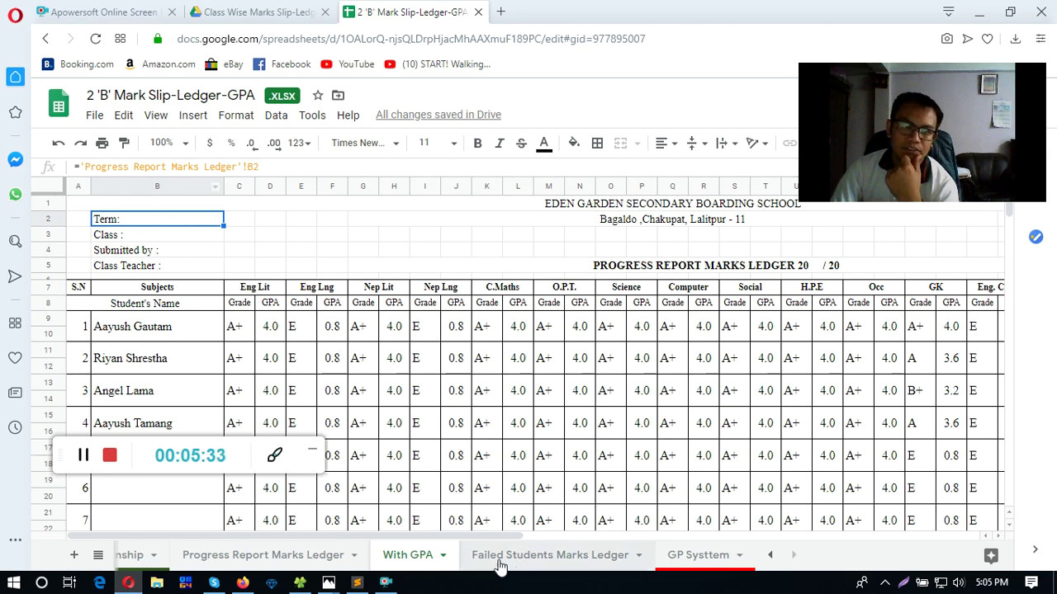
left_click_drag(456, 535, 638, 533)
left_click(331, 556)
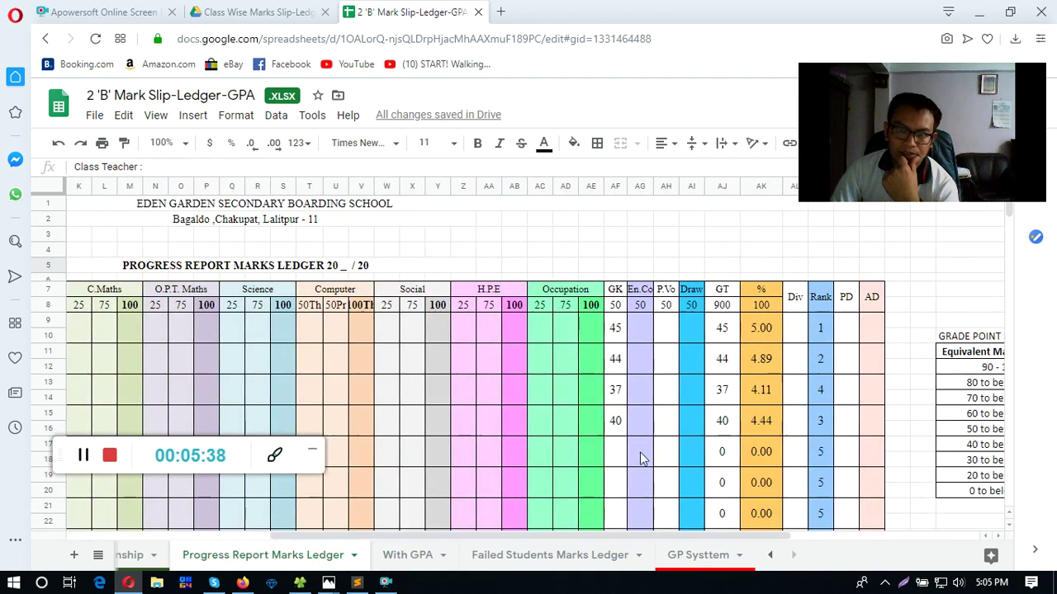
left_click(721, 305)
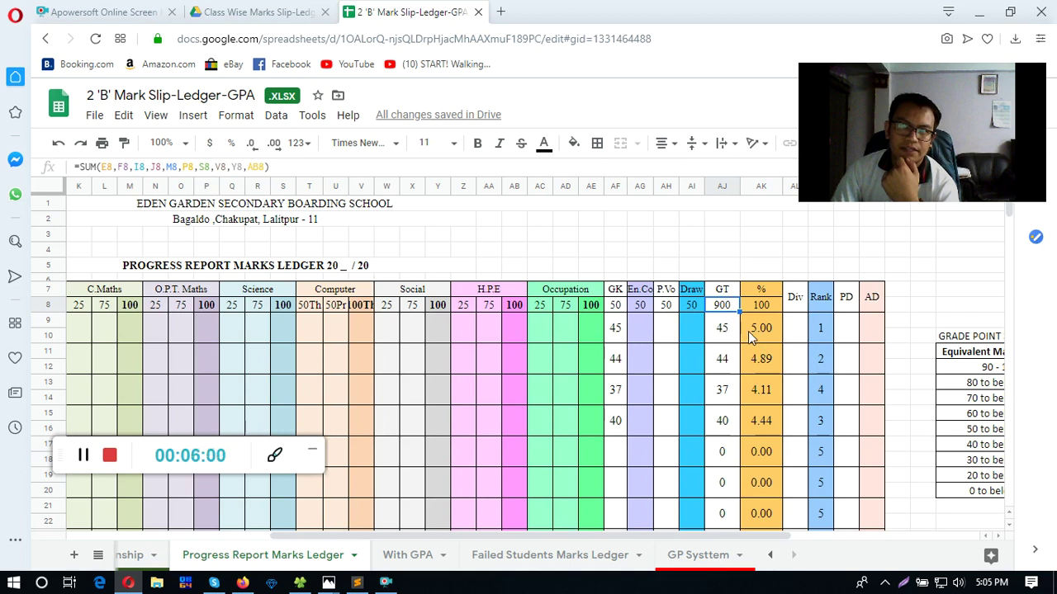
left_click(751, 334)
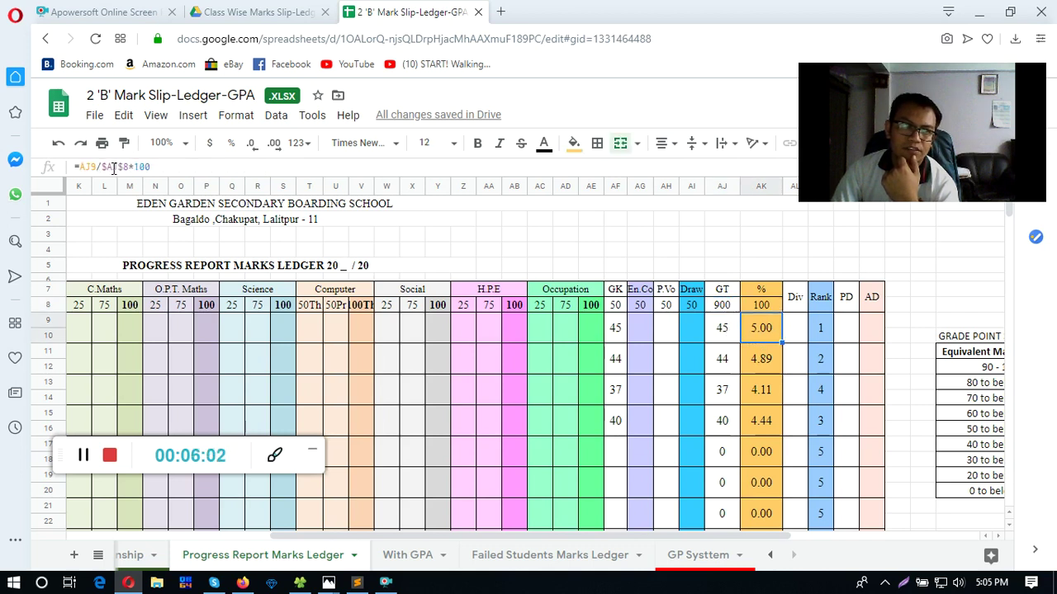
left_click_drag(128, 166, 104, 164)
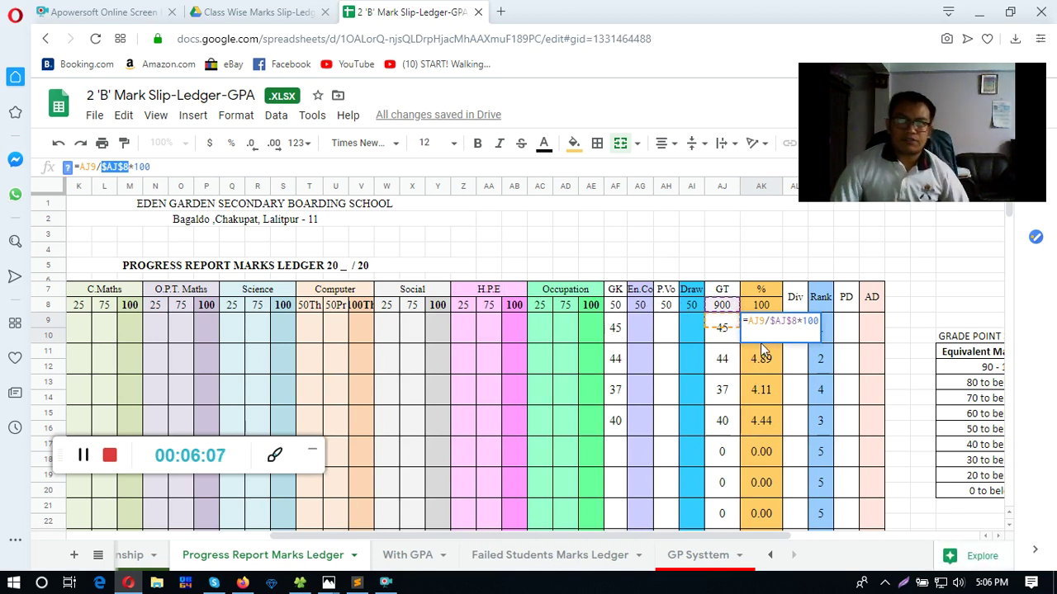
key("Escape")
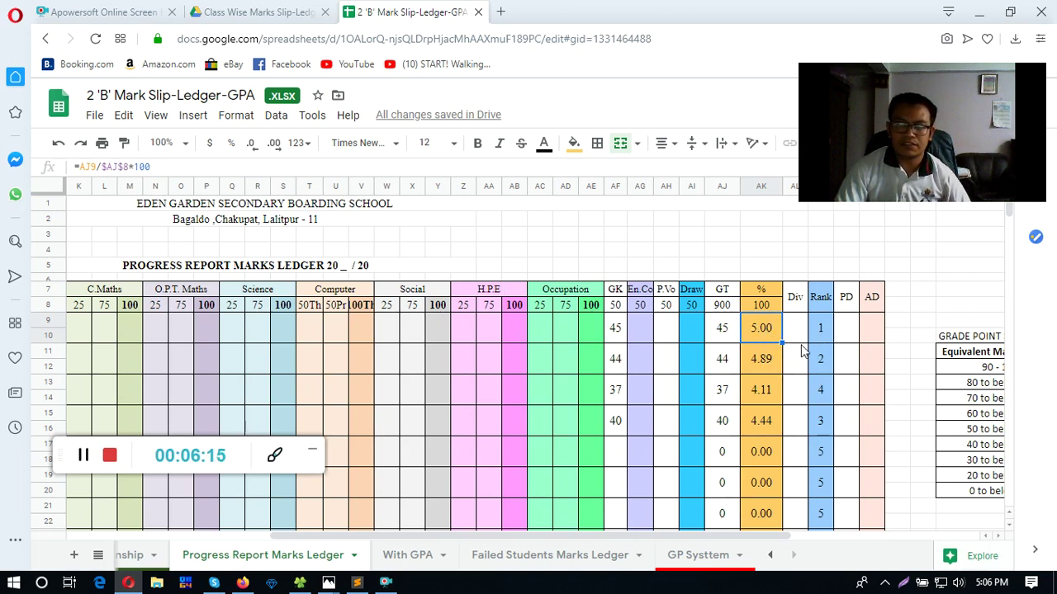
left_click(829, 330)
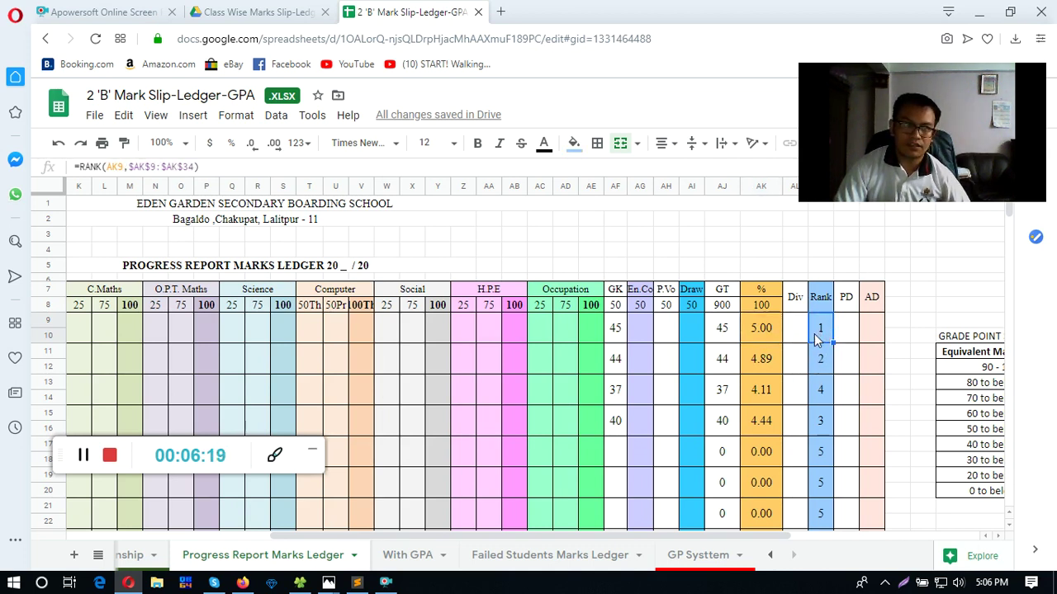
scroll(813, 338, "down", 15)
scroll(815, 404, "down", 5)
left_click_drag(710, 541, 529, 537)
scroll(239, 401, "down", 4)
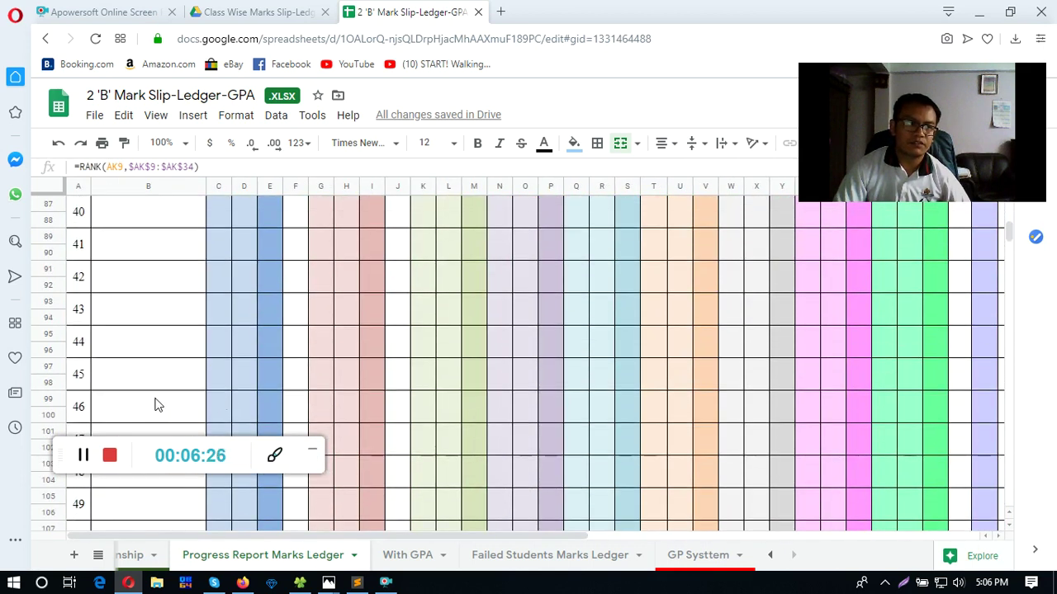
scroll(124, 396, "down", 2)
scroll(104, 370, "up", 9)
scroll(104, 361, "up", 7)
scroll(94, 343, "down", 3)
scroll(97, 383, "down", 8)
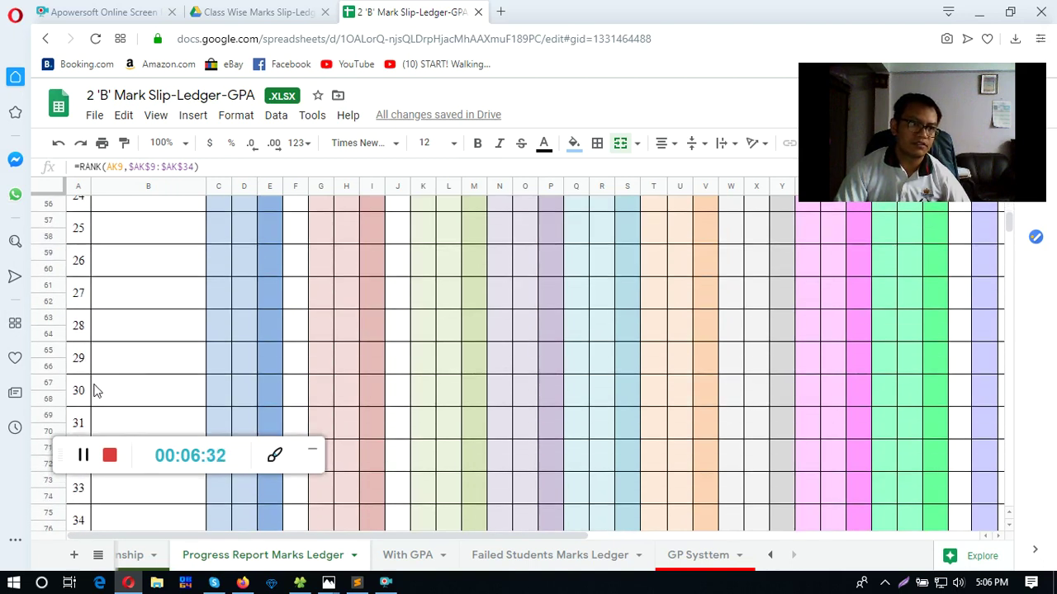
left_click(81, 393)
scroll(628, 497, "up", 11)
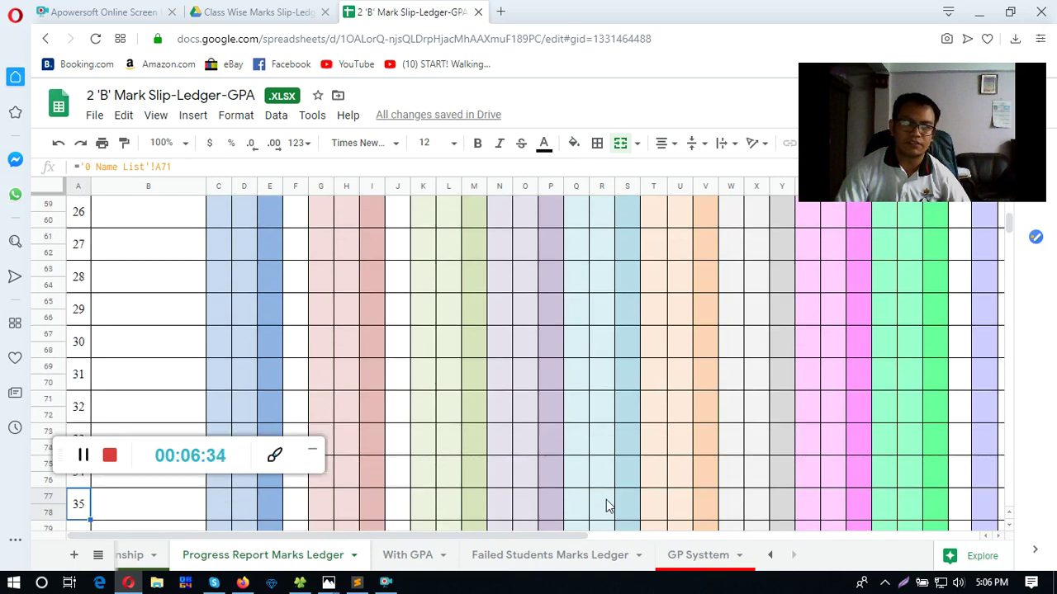
left_click_drag(537, 539, 776, 536)
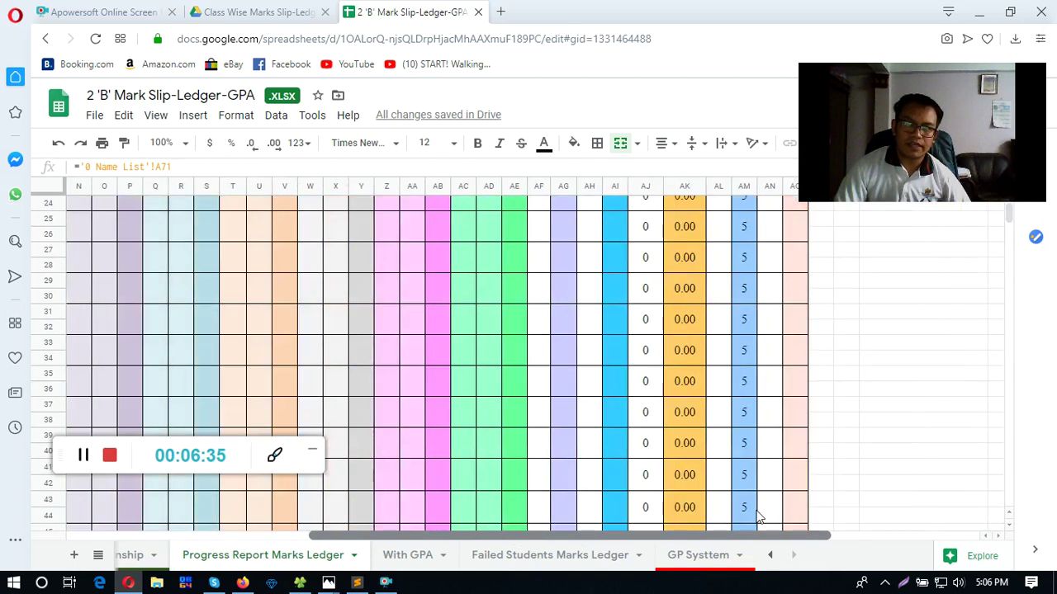
scroll(684, 390, "up", 6)
left_click(743, 330)
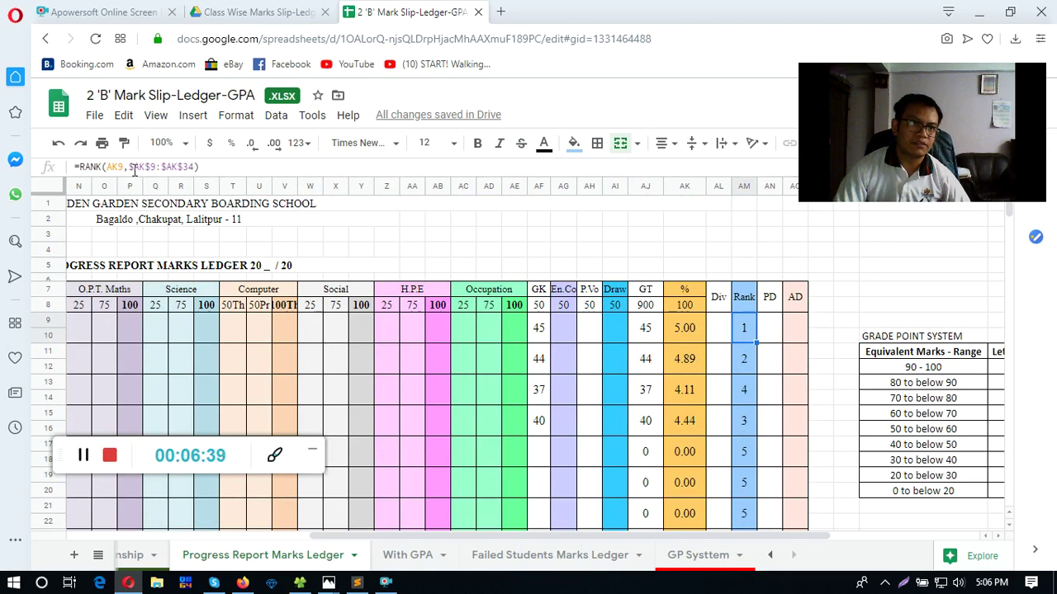
left_click_drag(130, 169, 196, 168)
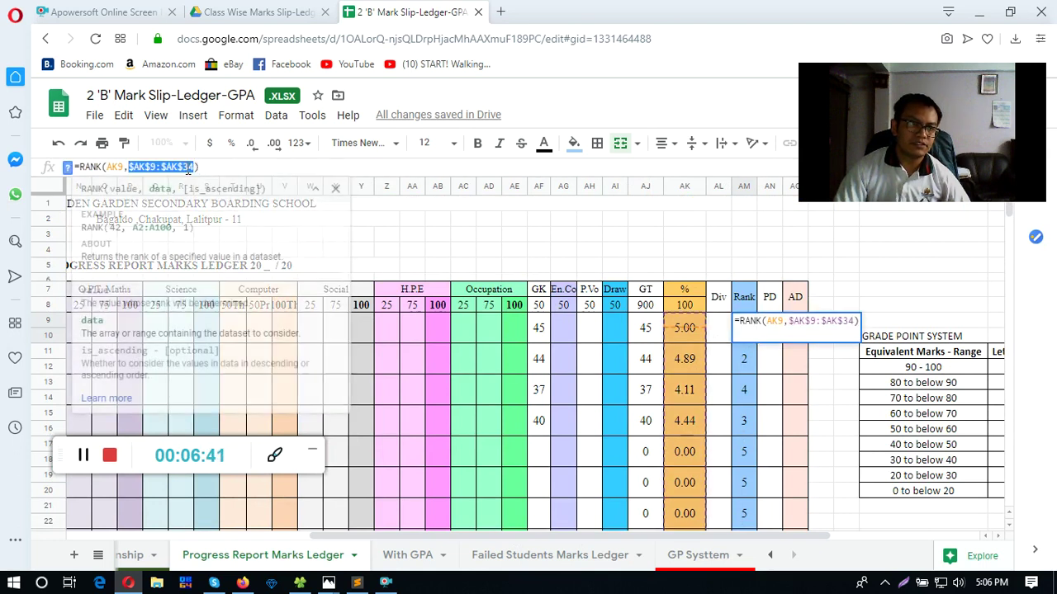
key("Escape")
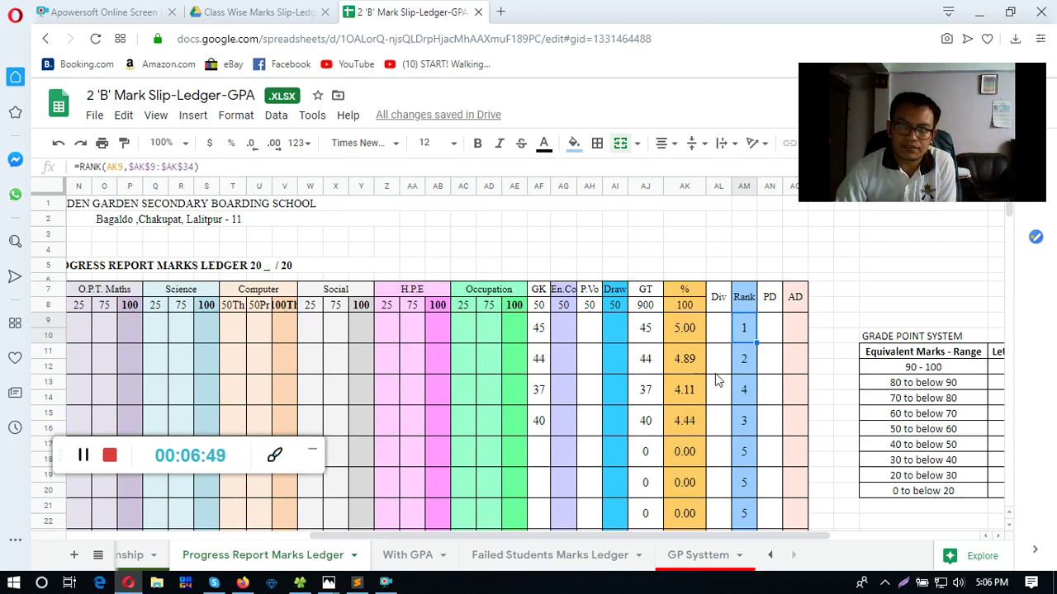
left_click(765, 335)
scroll(689, 387, "down", 5)
scroll(609, 472, "up", 5)
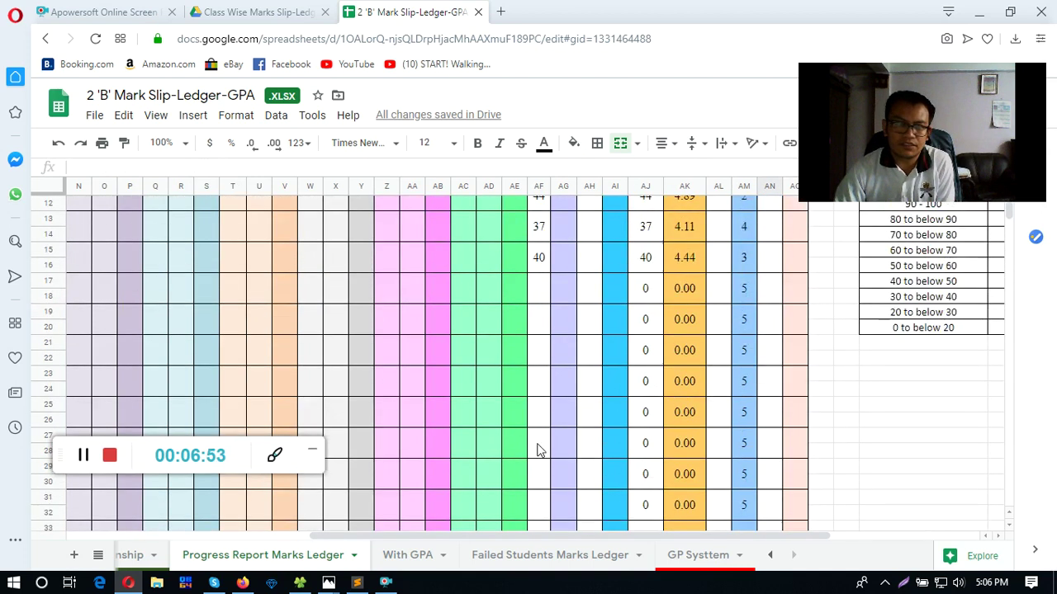